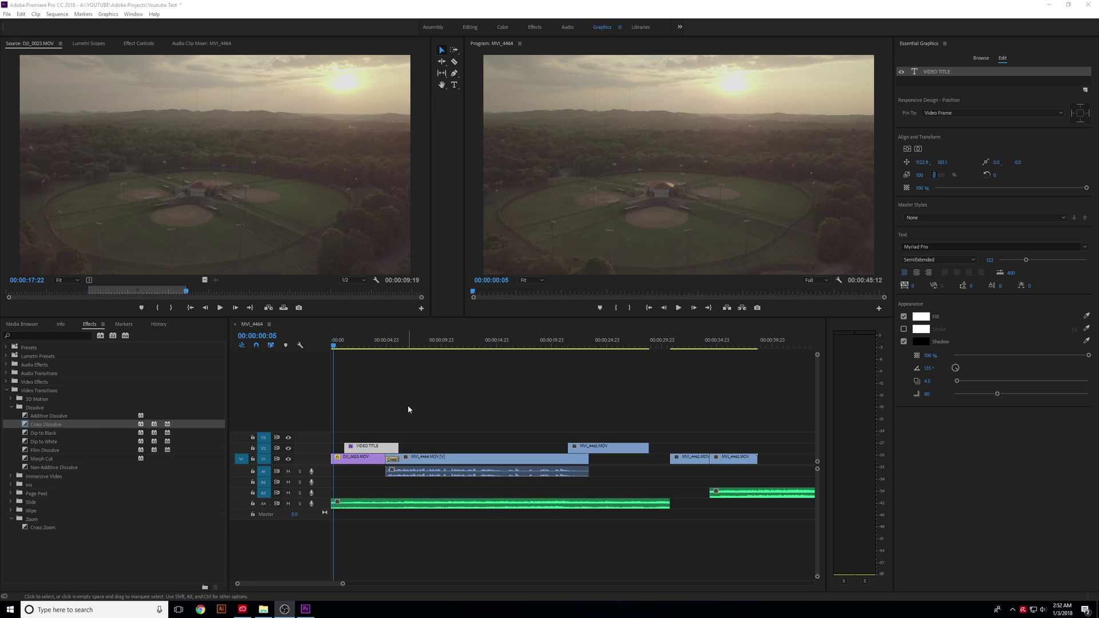
Step: Switch to the Effects workspace and make the Program monitor wider than the Source monitor
{"action": "left_click", "coordinate": [533, 27]}
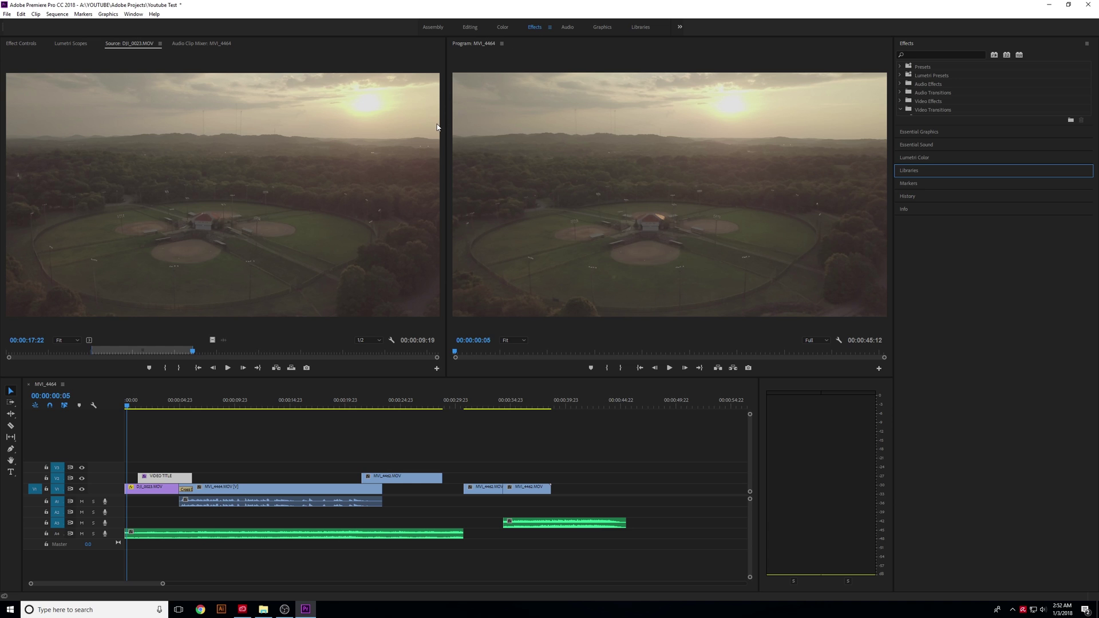
{"action": "left_click_drag", "start_coordinate": [447, 123], "coordinate": [323, 119]}
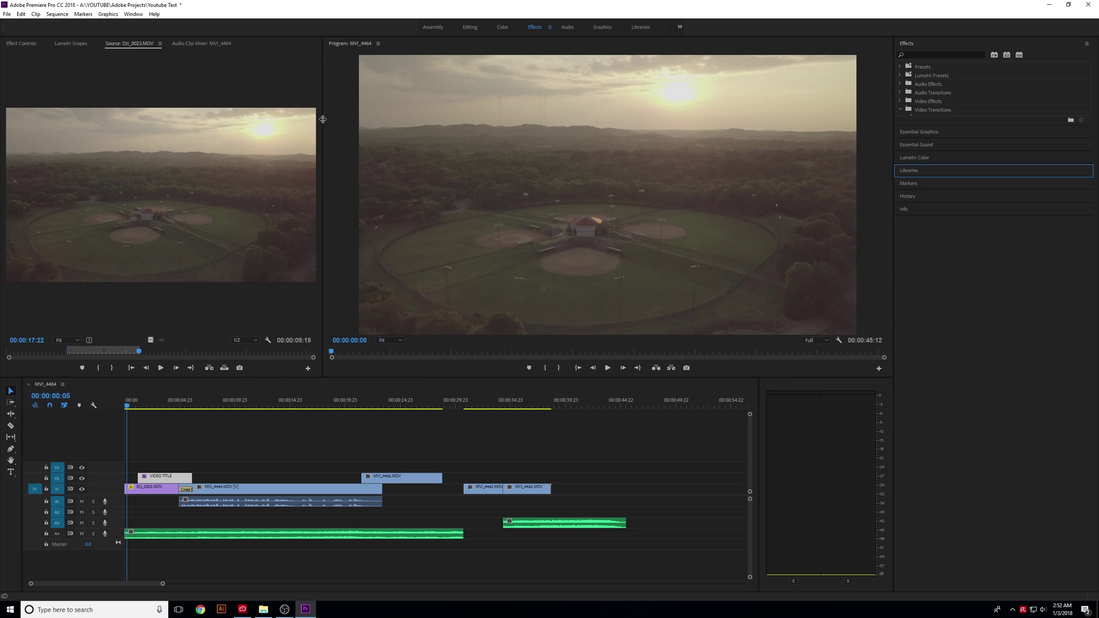
{"action": "left_click_drag", "start_coordinate": [323, 119], "coordinate": [404, 133]}
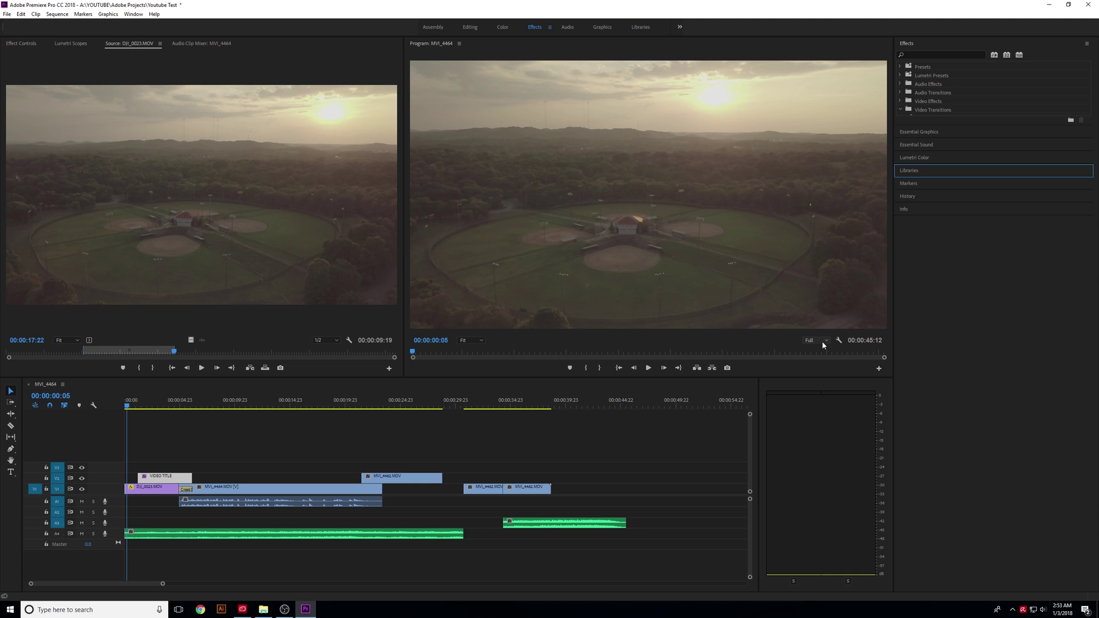
Step: Lower the Program monitor playback resolution to 1/4 and scrub forward to the VIDEO TITLE
{"action": "left_click", "coordinate": [823, 342]}
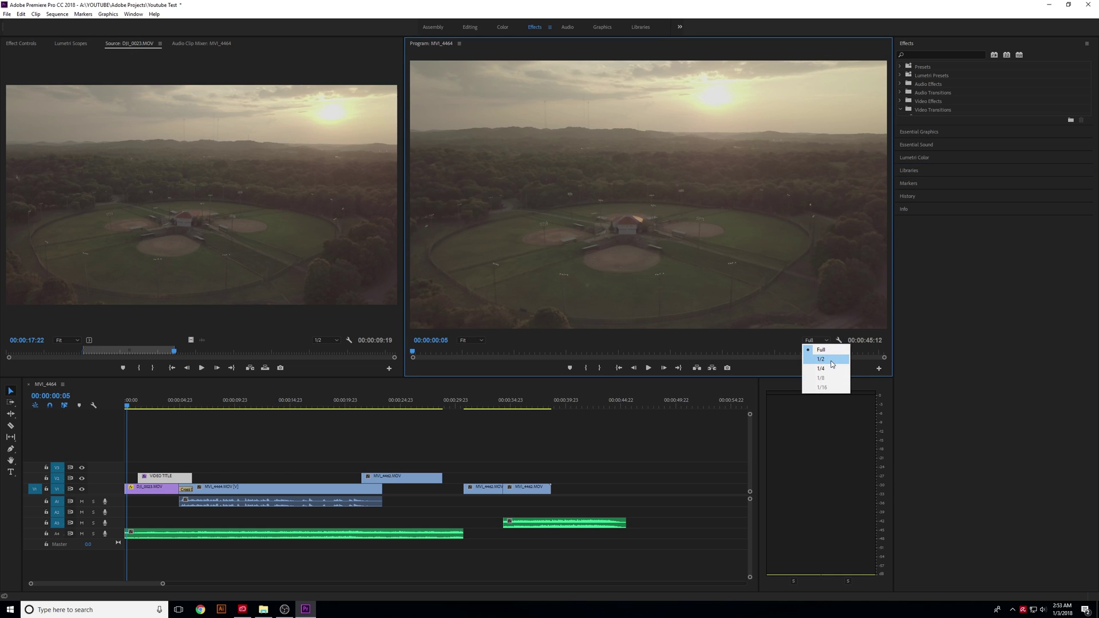
{"action": "left_click", "coordinate": [831, 359]}
{"action": "left_click", "coordinate": [817, 341]}
{"action": "left_click", "coordinate": [819, 369]}
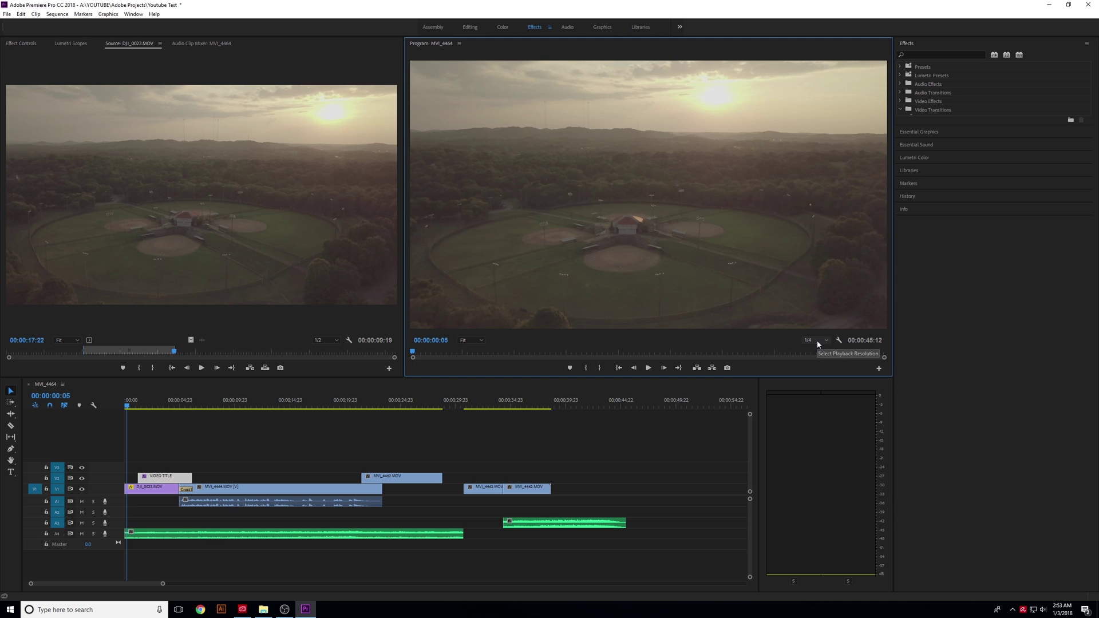
{"action": "left_click_drag", "start_coordinate": [128, 400], "coordinate": [158, 392]}
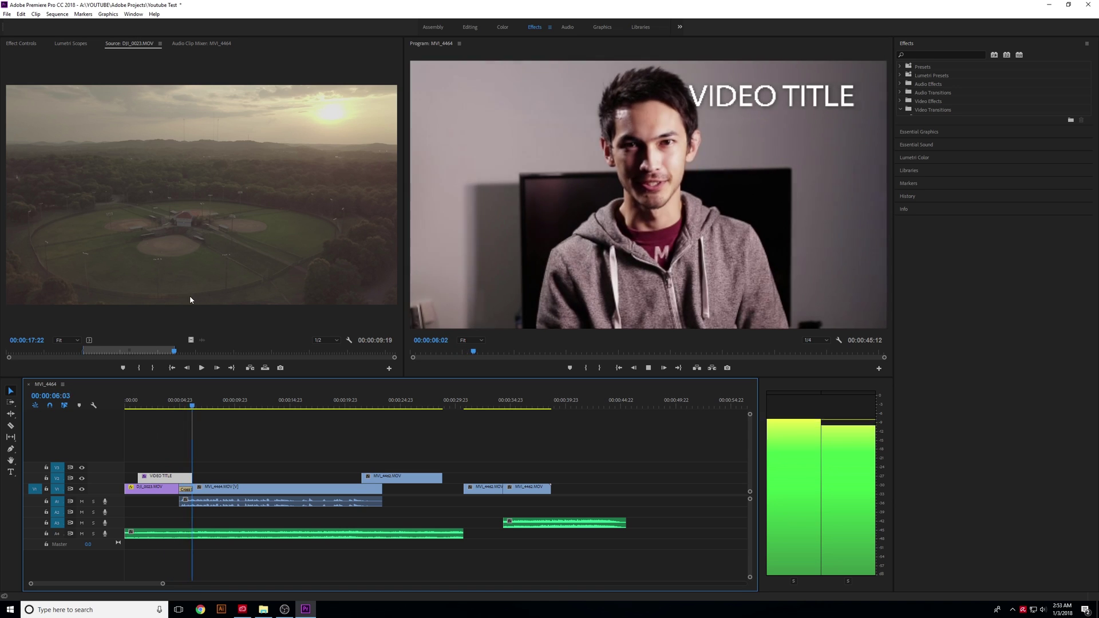
Step: Restore Full playback resolution and replay from 00:00:02:15 under the VIDEO TITLE
{"action": "left_click", "coordinate": [155, 407]}
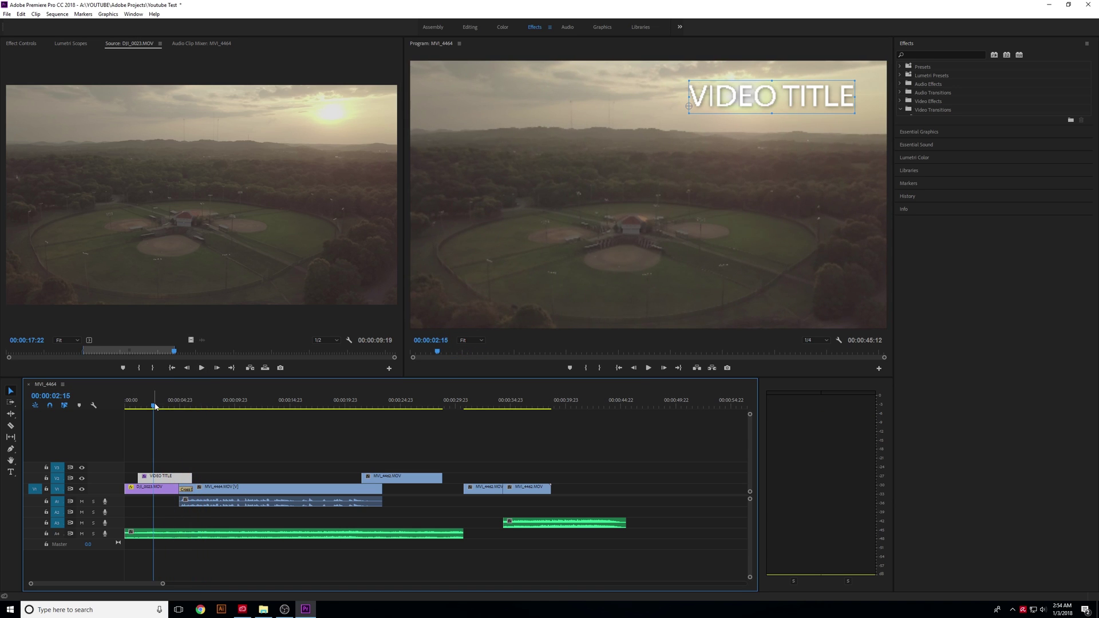
{"action": "key", "text": "space"}
{"action": "key", "text": "space"}
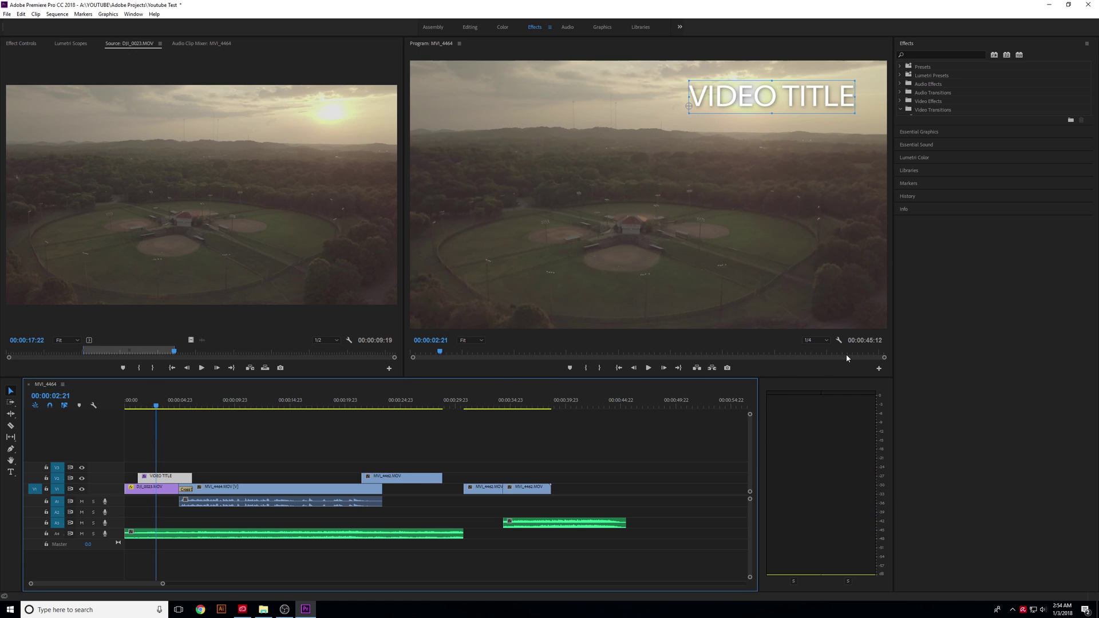
{"action": "left_click", "coordinate": [818, 341]}
{"action": "left_click", "coordinate": [820, 347]}
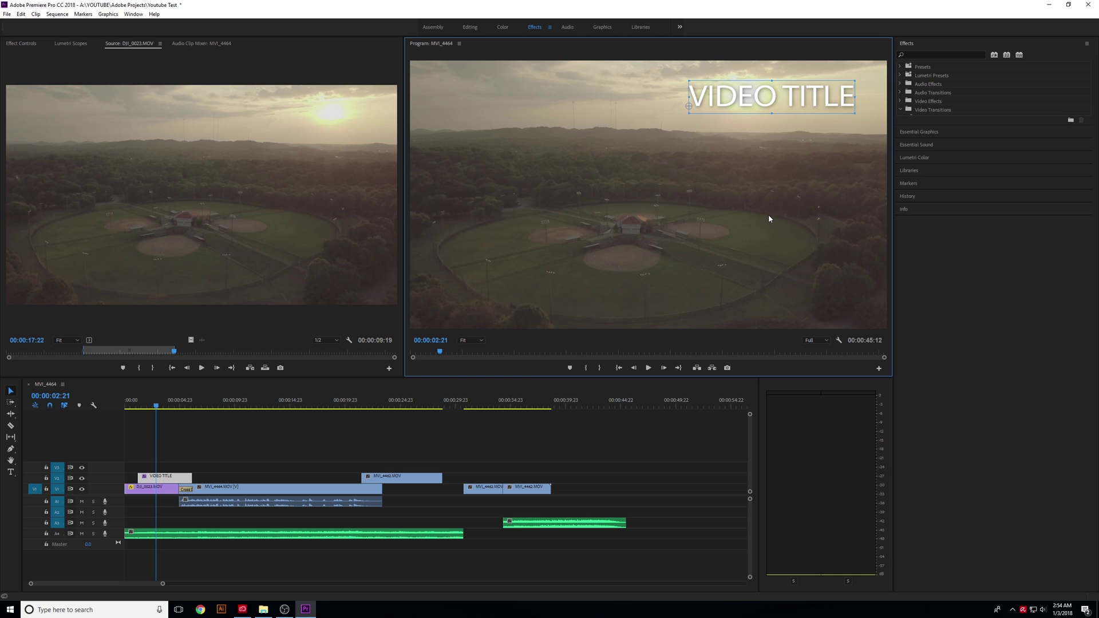
{"action": "left_click", "coordinate": [224, 390]}
{"action": "key", "text": "space"}
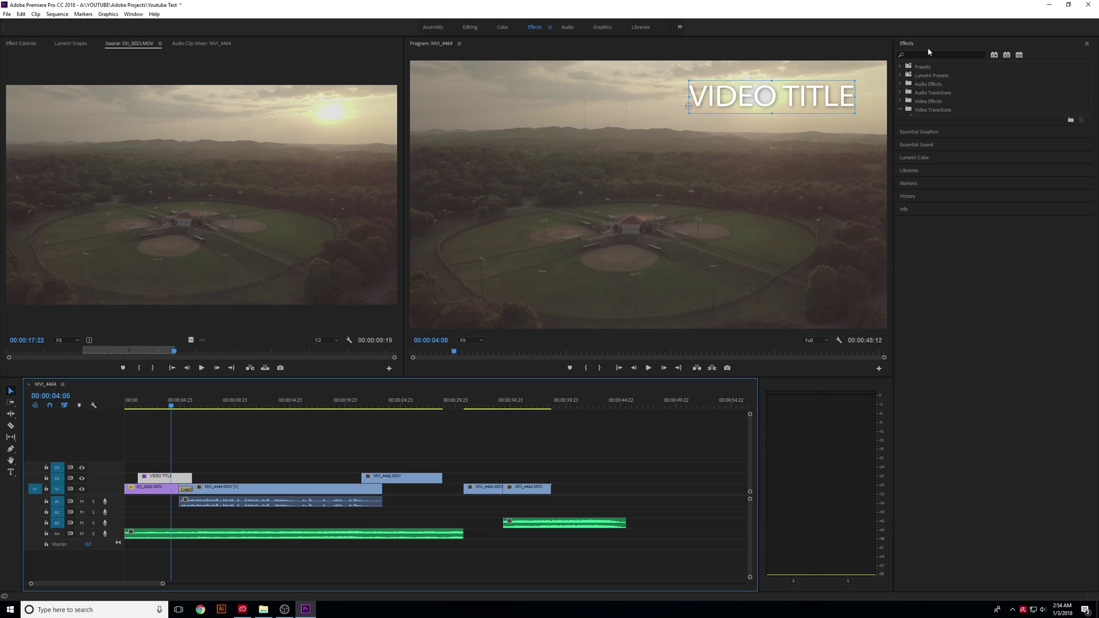
Step: Collapse Video Transitions and search the Effects panel for 'war'
{"action": "scroll", "coordinate": [919, 102], "scroll_direction": "down", "scroll_amount": 3}
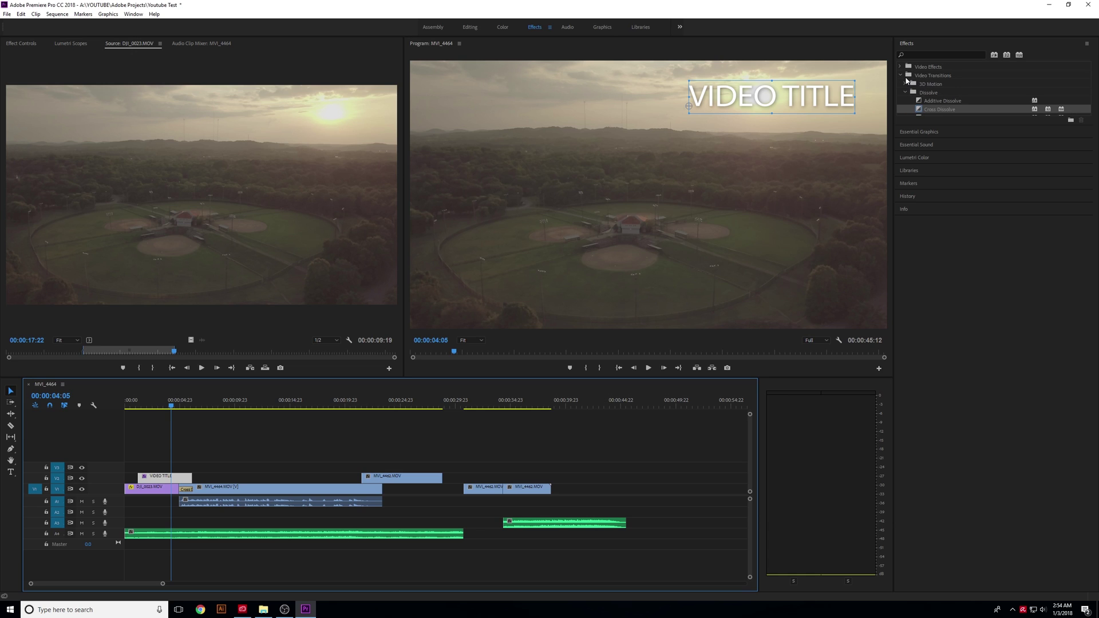
{"action": "left_click", "coordinate": [900, 75]}
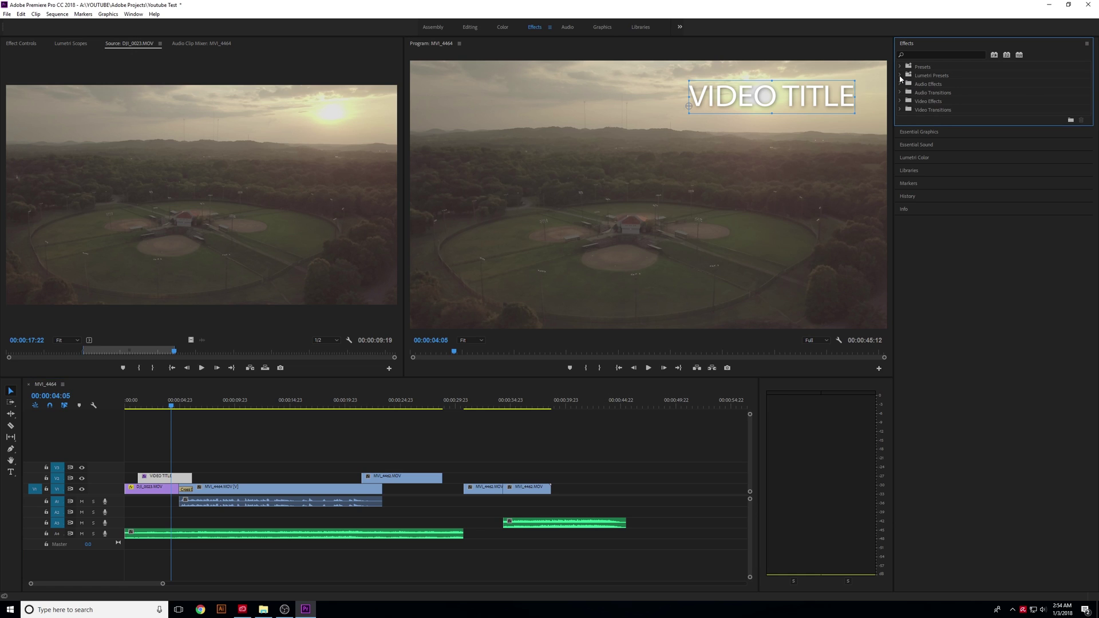
{"action": "left_click", "coordinate": [922, 55]}
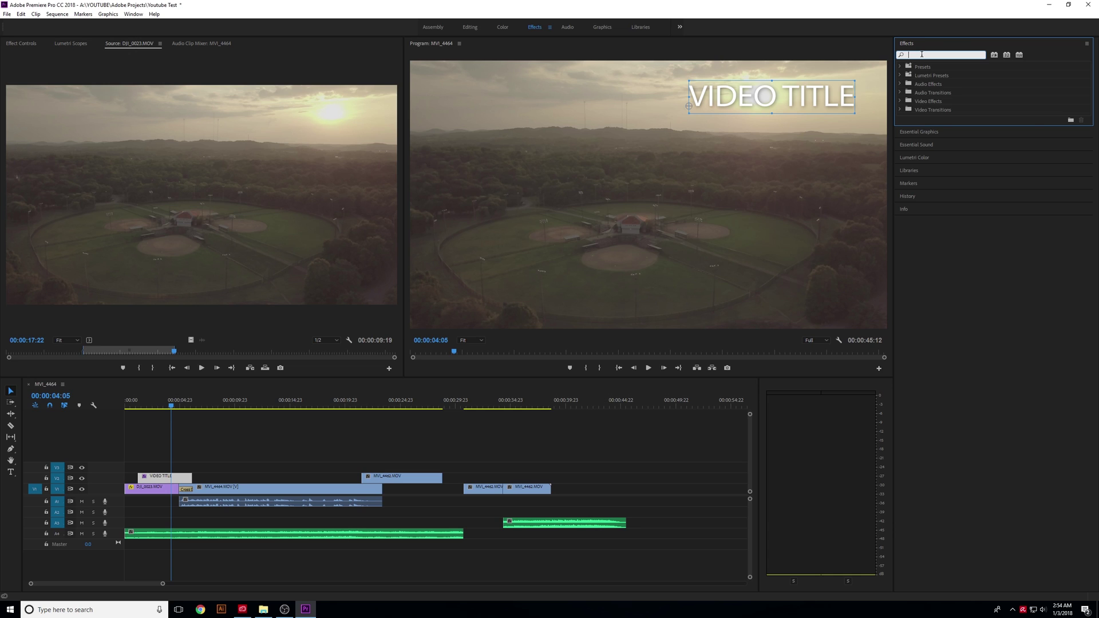
{"action": "type", "text": "war"}
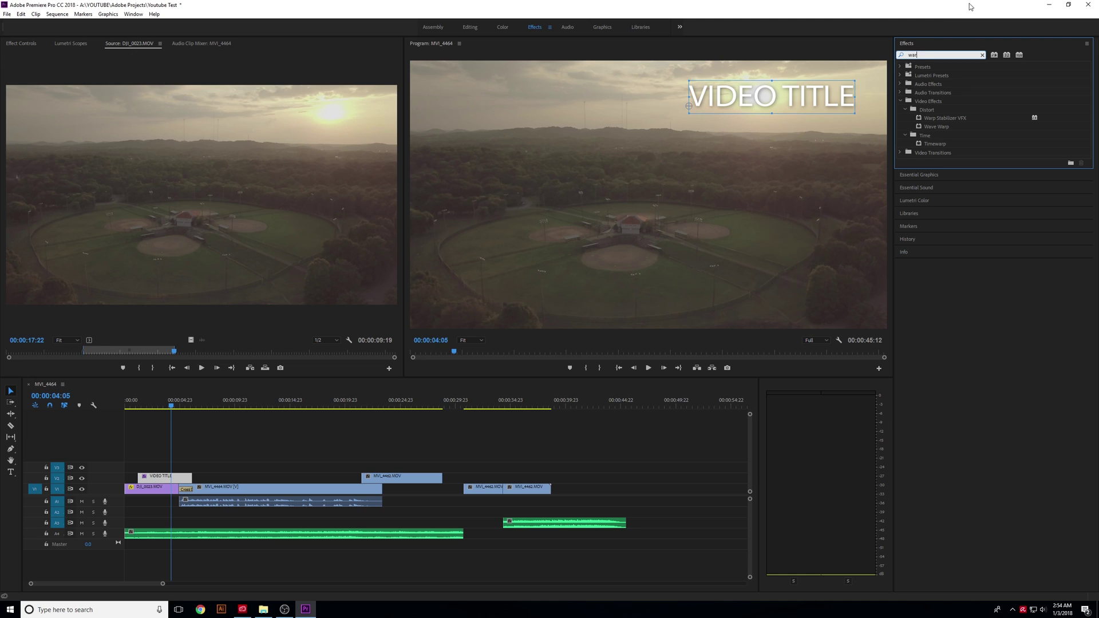
{"action": "left_click_drag", "start_coordinate": [918, 55], "coordinate": [909, 55]}
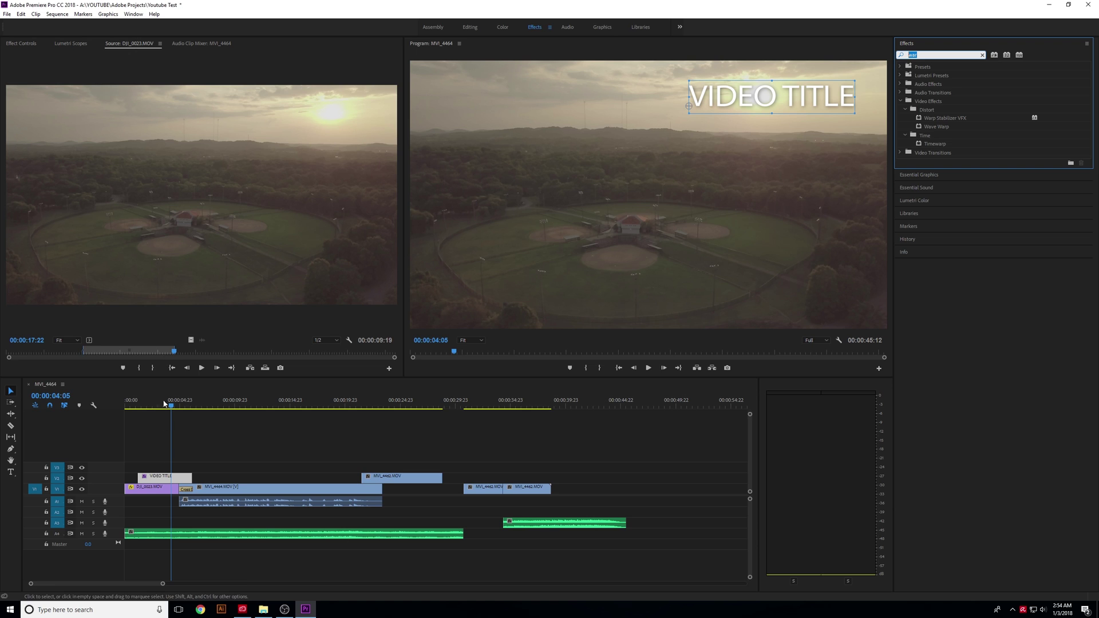
{"action": "left_click", "coordinate": [467, 29]}
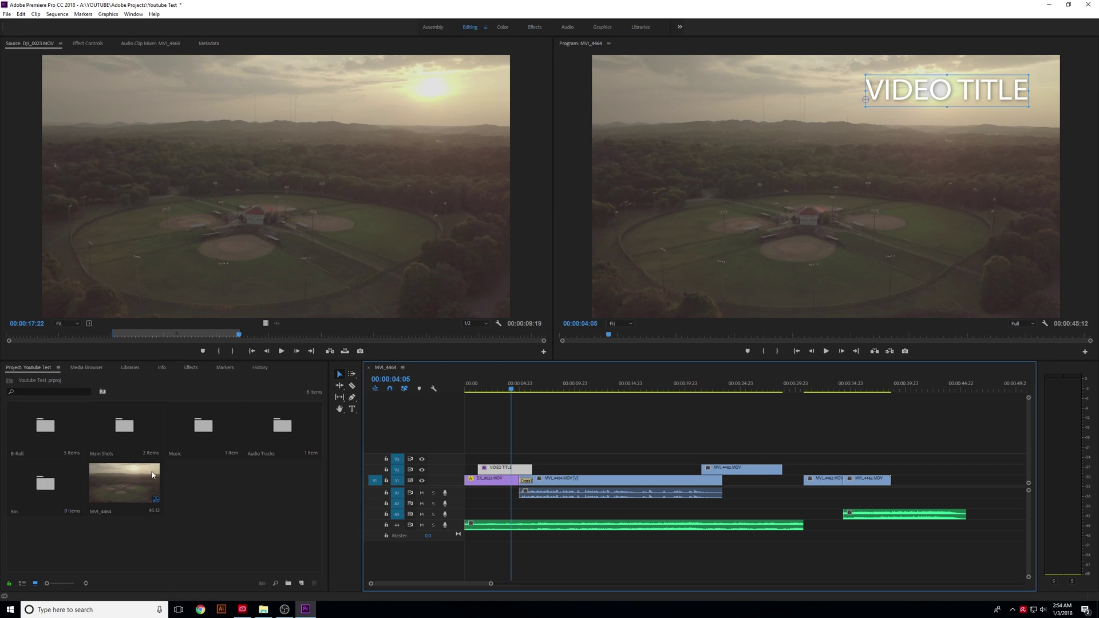
{"action": "left_click", "coordinate": [191, 368]}
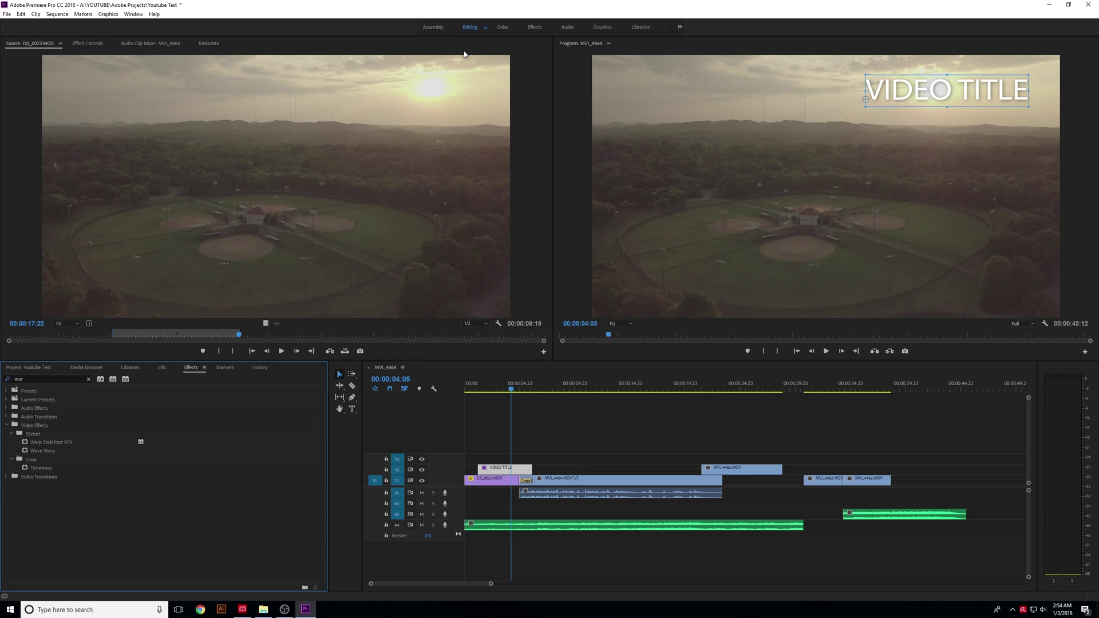
{"action": "left_click", "coordinate": [533, 27]}
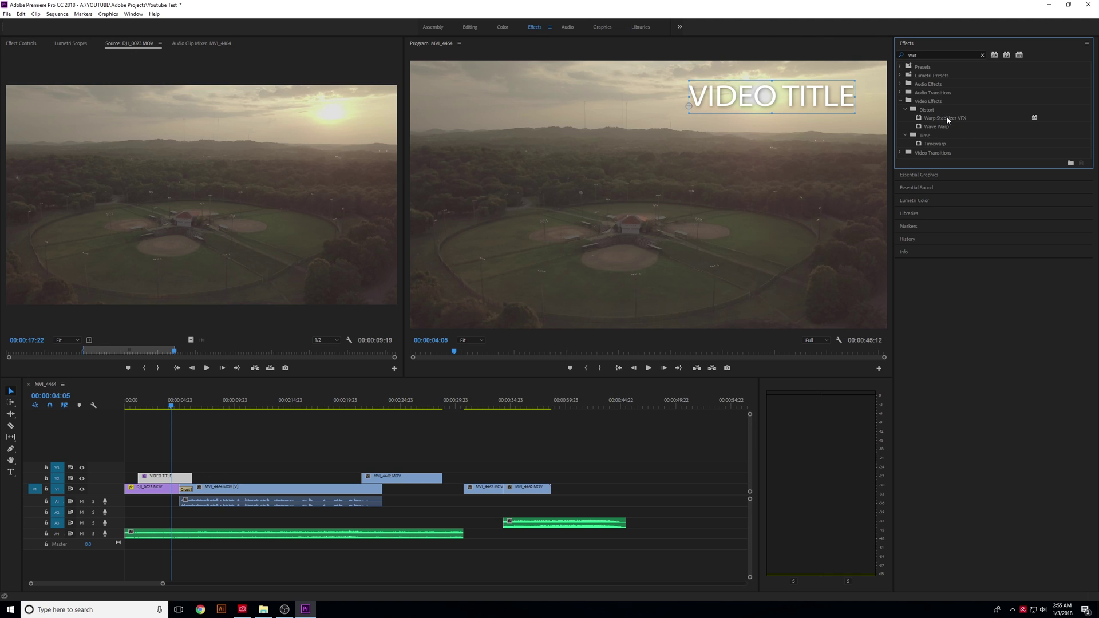
Step: Scrub to the phone clip near 00:00:21:23 and recheck the Video Effects and Distort folders
{"action": "mouse_move", "coordinate": [381, 401]}
{"action": "left_mouse_down"}
{"action": "mouse_move", "coordinate": [559, 402]}
{"action": "mouse_move", "coordinate": [369, 393]}
{"action": "left_mouse_up"}
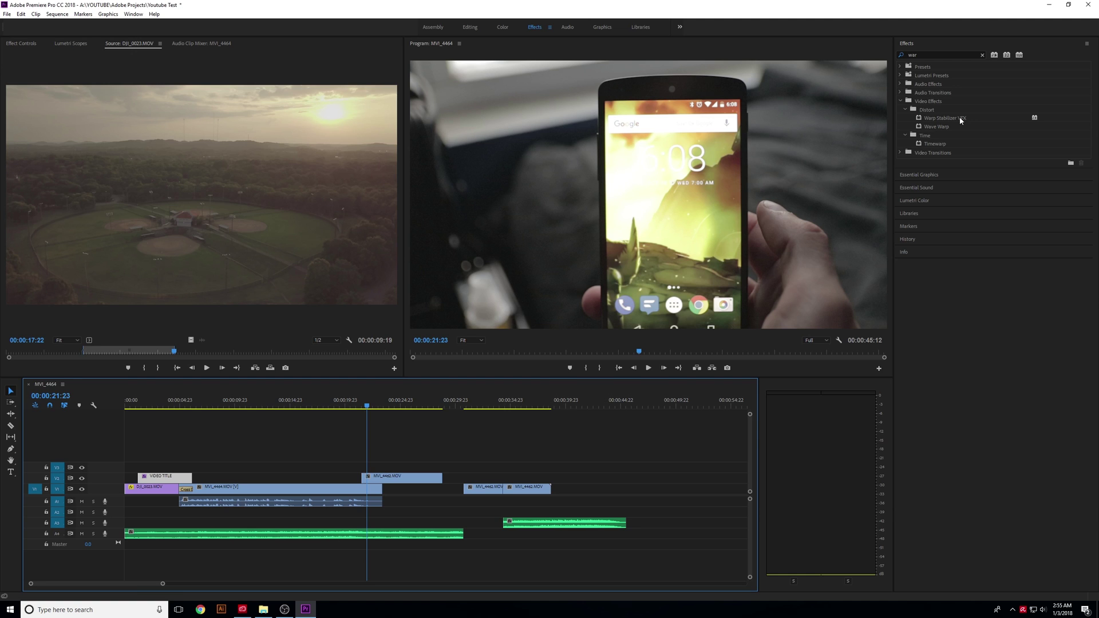
{"action": "left_click", "coordinate": [901, 102]}
{"action": "left_click", "coordinate": [901, 102]}
{"action": "left_click", "coordinate": [907, 110]}
{"action": "left_click", "coordinate": [907, 109]}
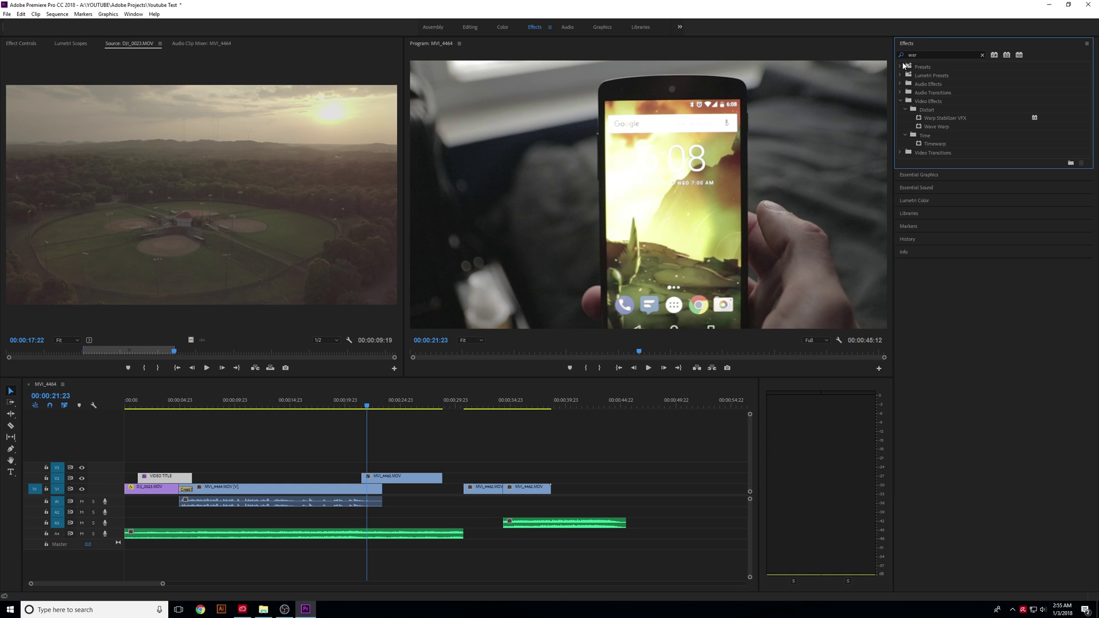
Step: Collapse Video Effects, delete the 'war' search and show the VIDEO TITLE's Effect Controls
{"action": "left_click", "coordinate": [899, 101]}
{"action": "double_click", "coordinate": [913, 55]}
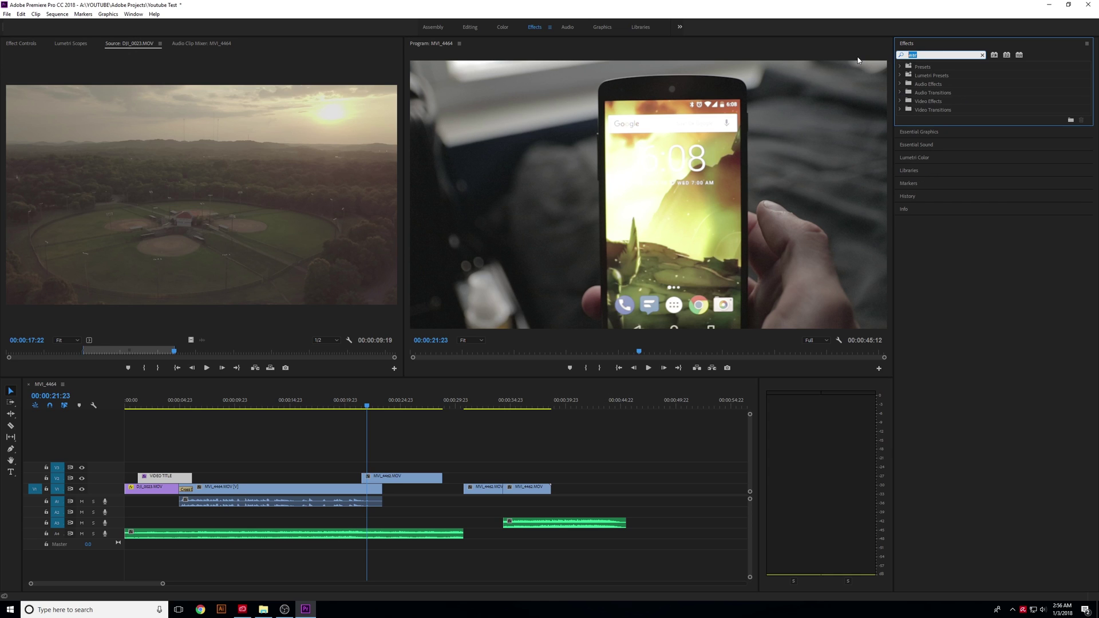
{"action": "key", "text": "BackSpace"}
{"action": "left_click", "coordinate": [23, 43]}
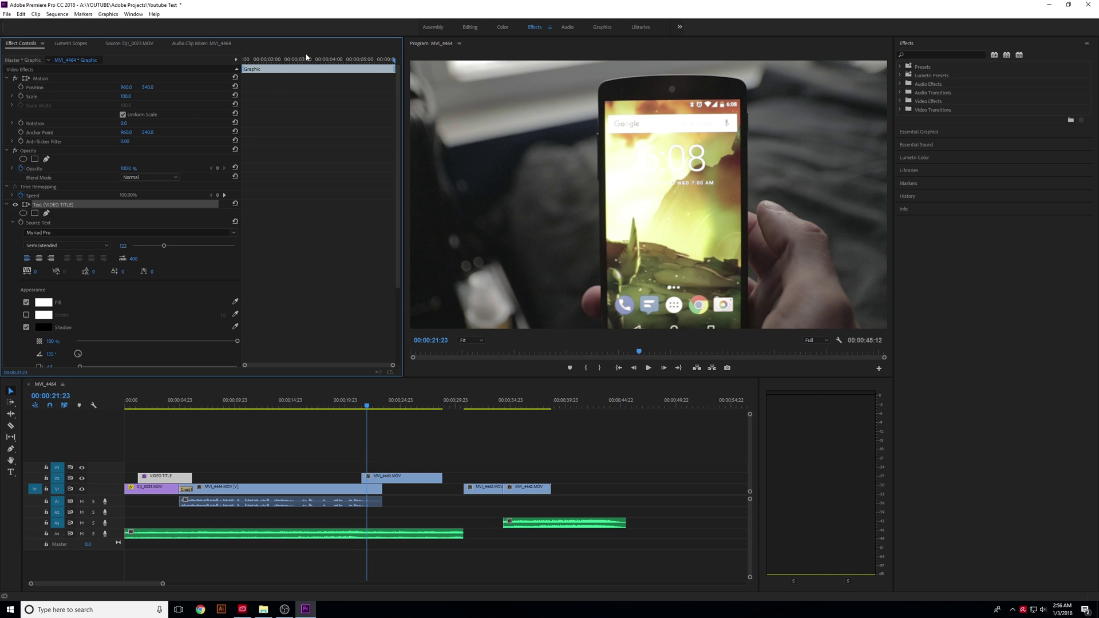
Step: In the Editing workspace, select MVI_4462.MOV on V2 to show its Effect Controls
{"action": "left_click", "coordinate": [470, 27]}
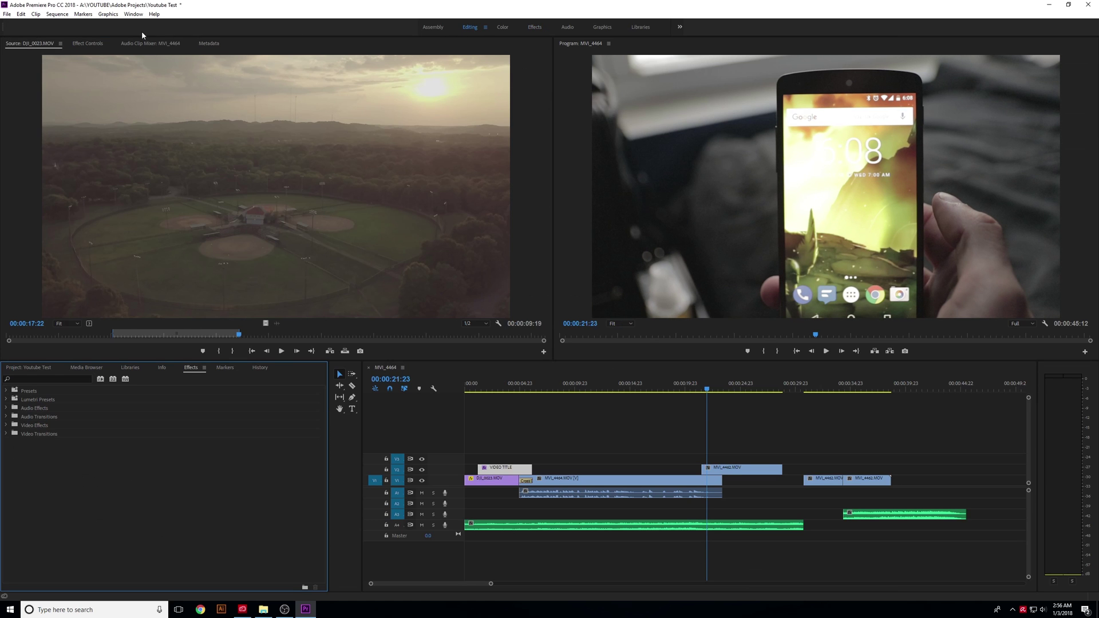
{"action": "left_click", "coordinate": [94, 42]}
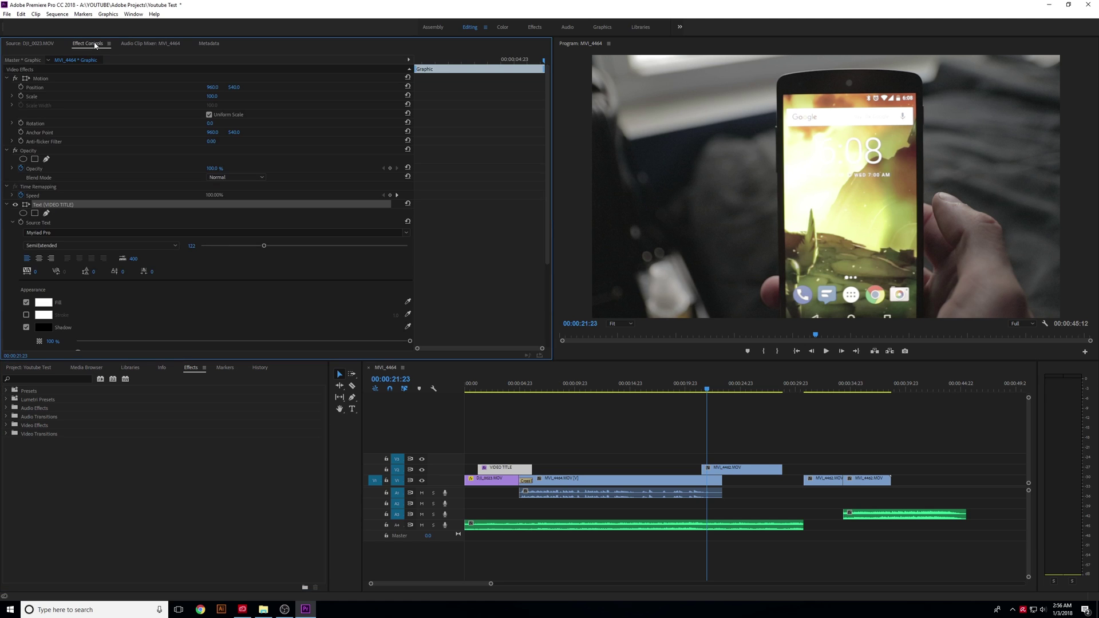
{"action": "left_click", "coordinate": [728, 472]}
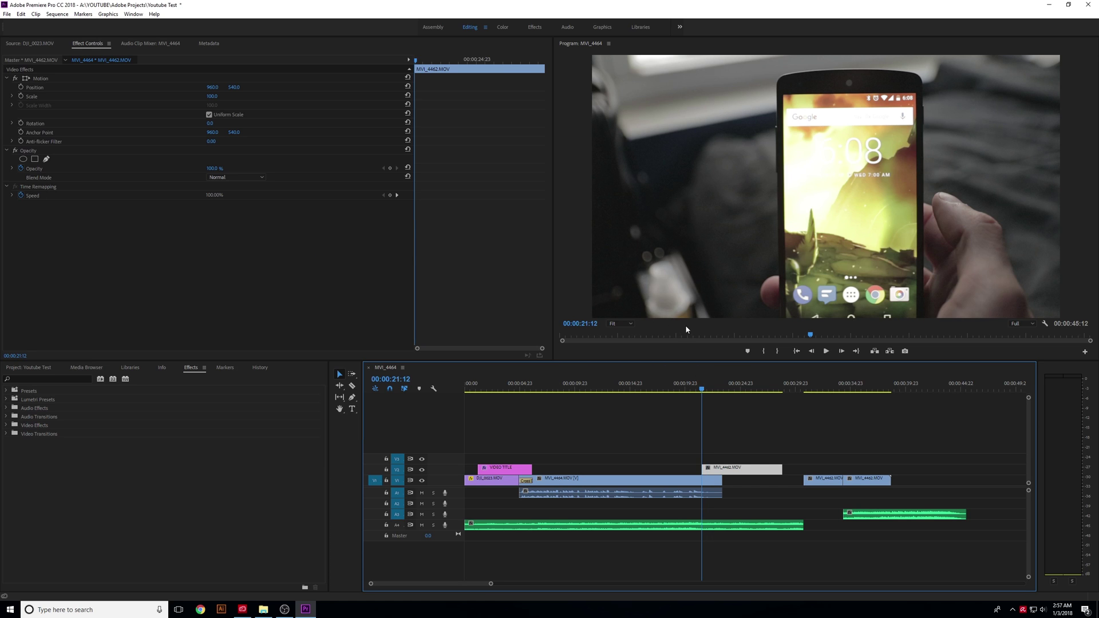
Step: Step back to 00:00:21:12 and expand the V2 track until thumbnails and keyframe controls show
{"action": "key", "text": "Left"}
{"action": "key", "text": "Left"}
{"action": "key", "text": "Left"}
{"action": "key", "text": "Left"}
{"action": "key", "text": "Left"}
{"action": "key", "text": "Left"}
{"action": "key", "text": "Left"}
{"action": "key", "text": "Left"}
{"action": "key", "text": "Left"}
{"action": "key", "text": "Left"}
{"action": "key", "text": "Left"}
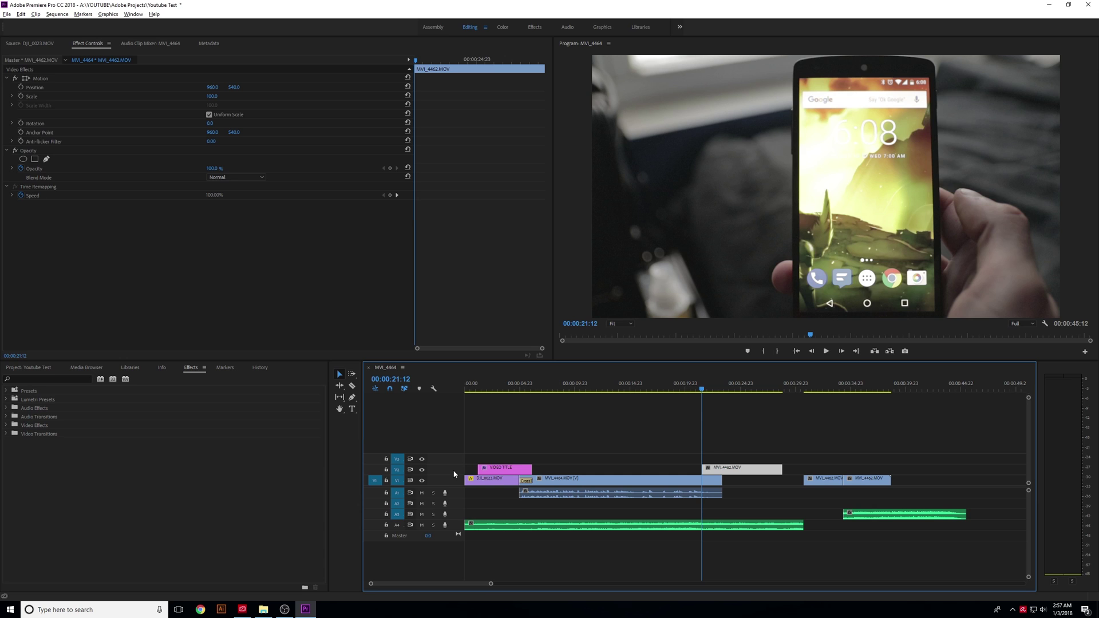
{"action": "scroll", "coordinate": [454, 474], "scroll_direction": "up", "scroll_amount": 8}
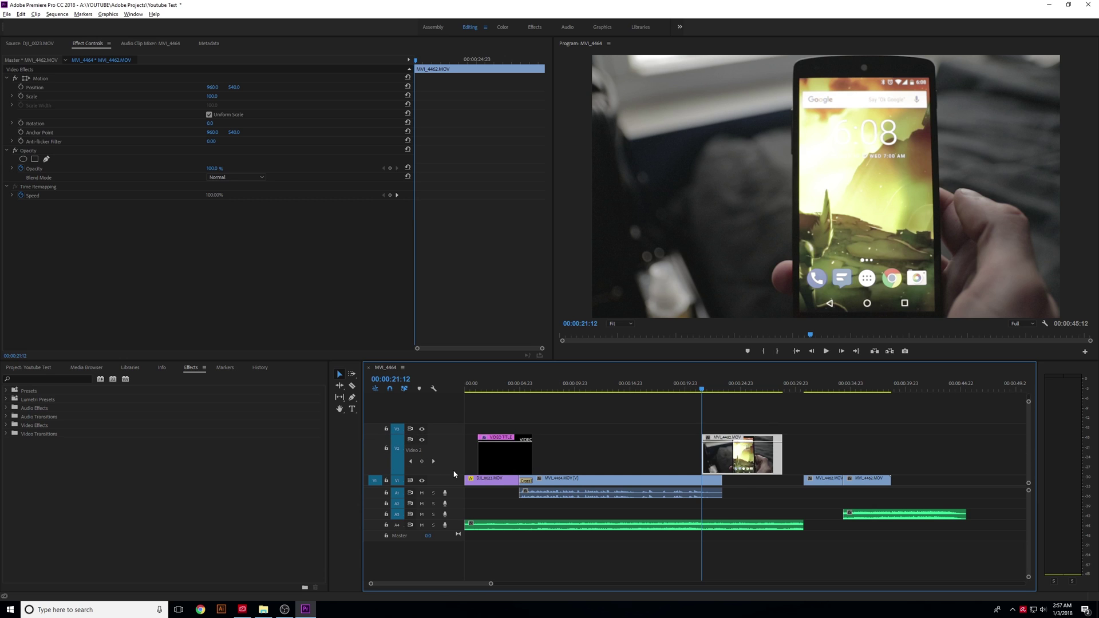
{"action": "scroll", "coordinate": [454, 472], "scroll_direction": "up", "scroll_amount": 2}
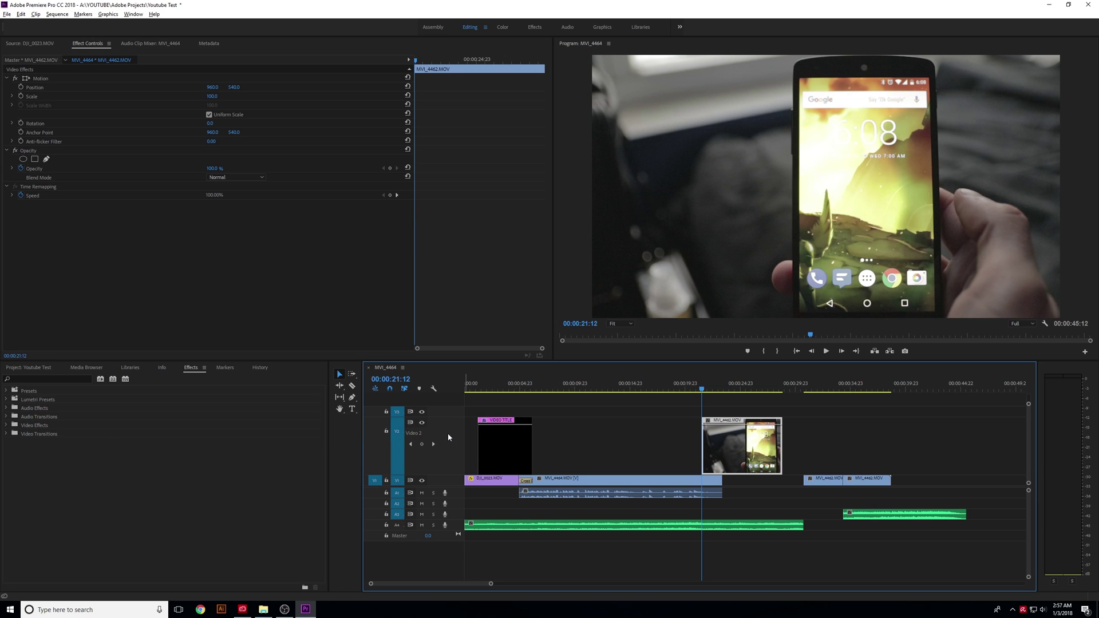
{"action": "scroll", "coordinate": [448, 433], "scroll_direction": "down", "scroll_amount": 10}
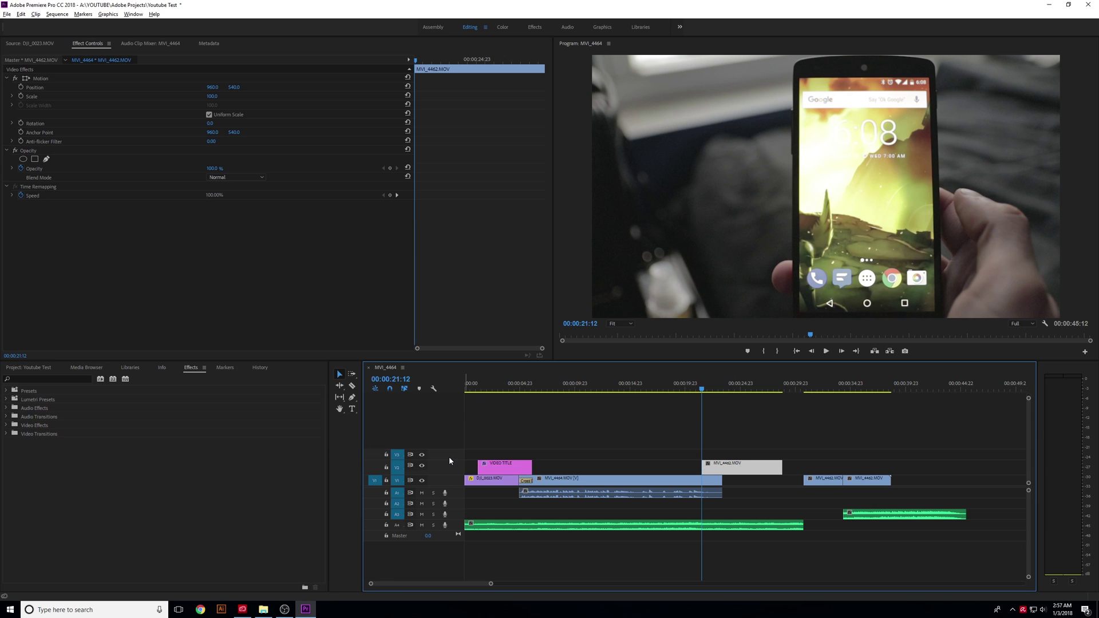
{"action": "scroll", "coordinate": [450, 463], "scroll_direction": "up", "scroll_amount": 5}
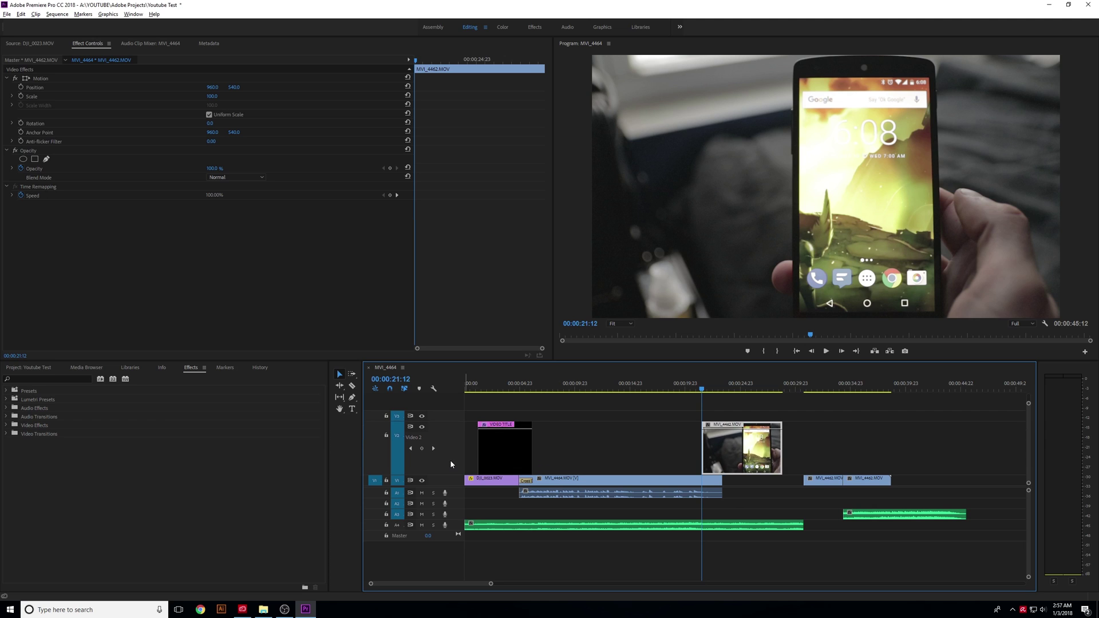
{"action": "scroll", "coordinate": [455, 460], "scroll_direction": "up", "scroll_amount": 2}
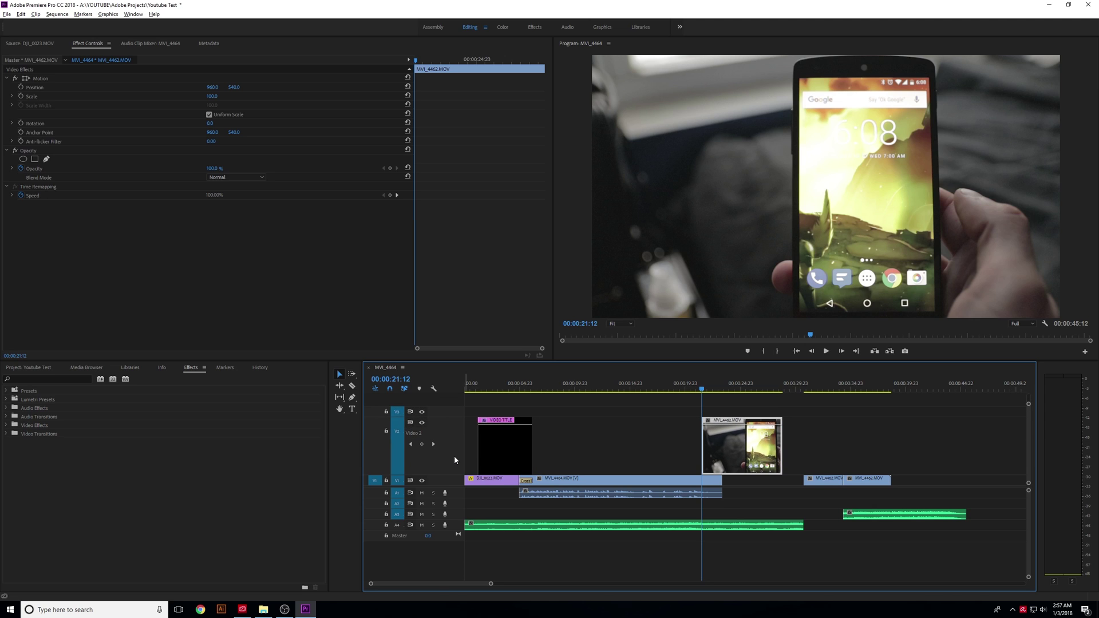
{"action": "scroll", "coordinate": [455, 457], "scroll_direction": "down", "scroll_amount": 2}
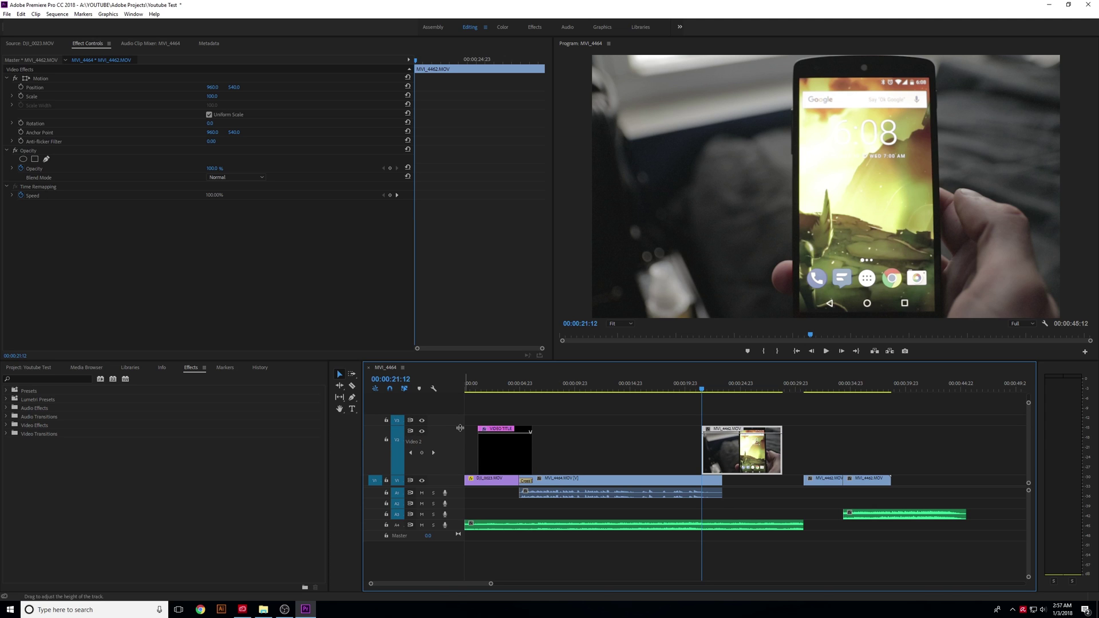
{"action": "scroll", "coordinate": [452, 457], "scroll_direction": "down", "scroll_amount": 3}
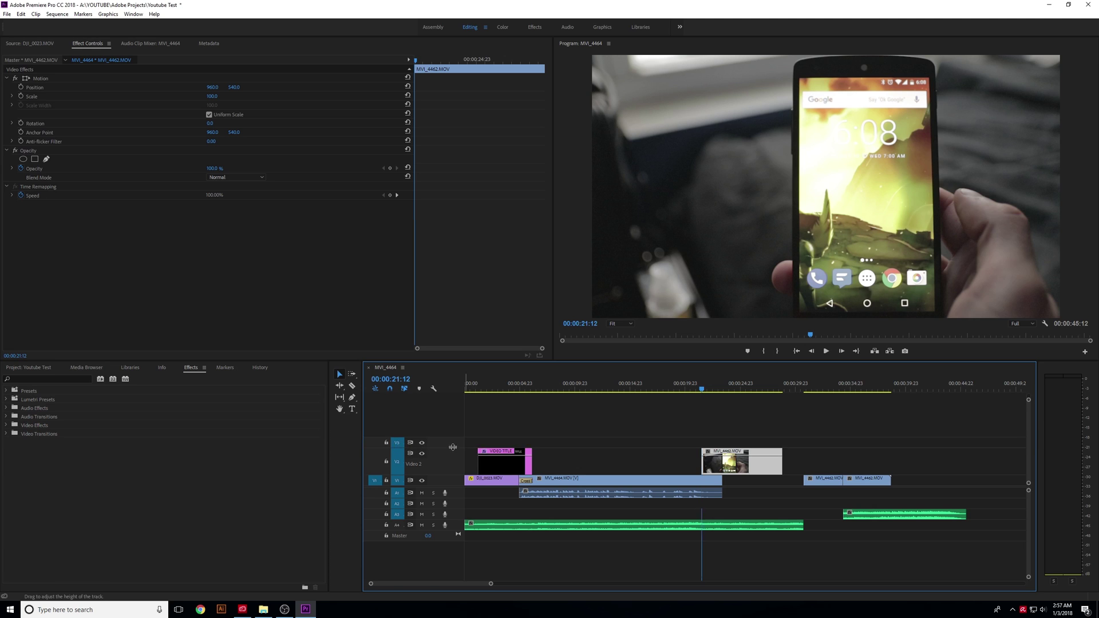
{"action": "scroll", "coordinate": [452, 447], "scroll_direction": "up", "scroll_amount": 1}
{"action": "scroll", "coordinate": [453, 447], "scroll_direction": "up", "scroll_amount": 4}
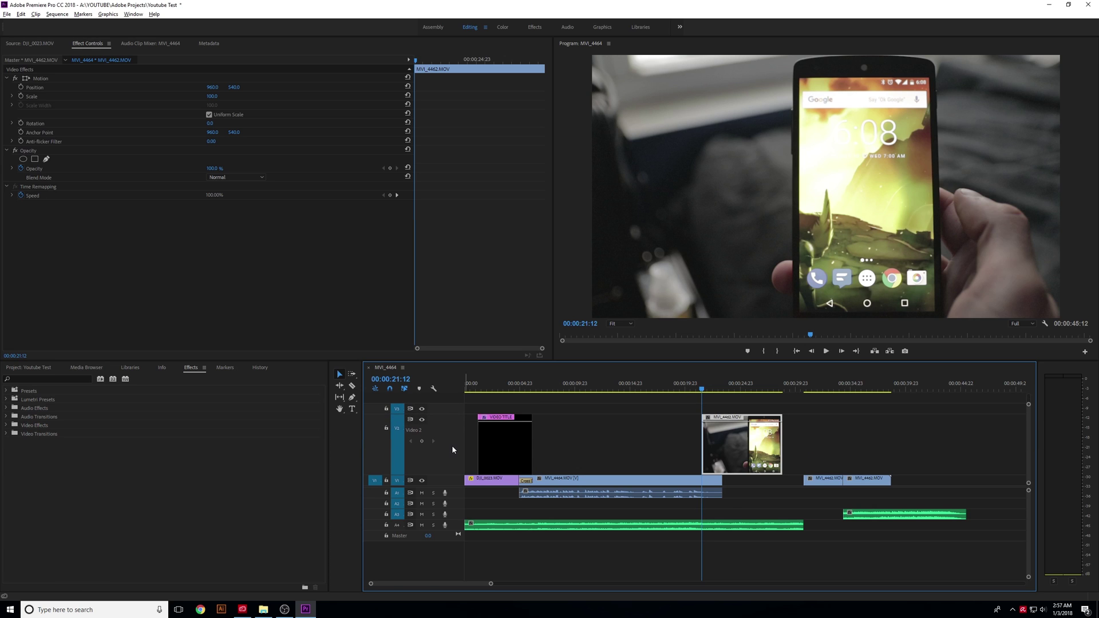
{"action": "scroll", "coordinate": [452, 445], "scroll_direction": "down", "scroll_amount": 1}
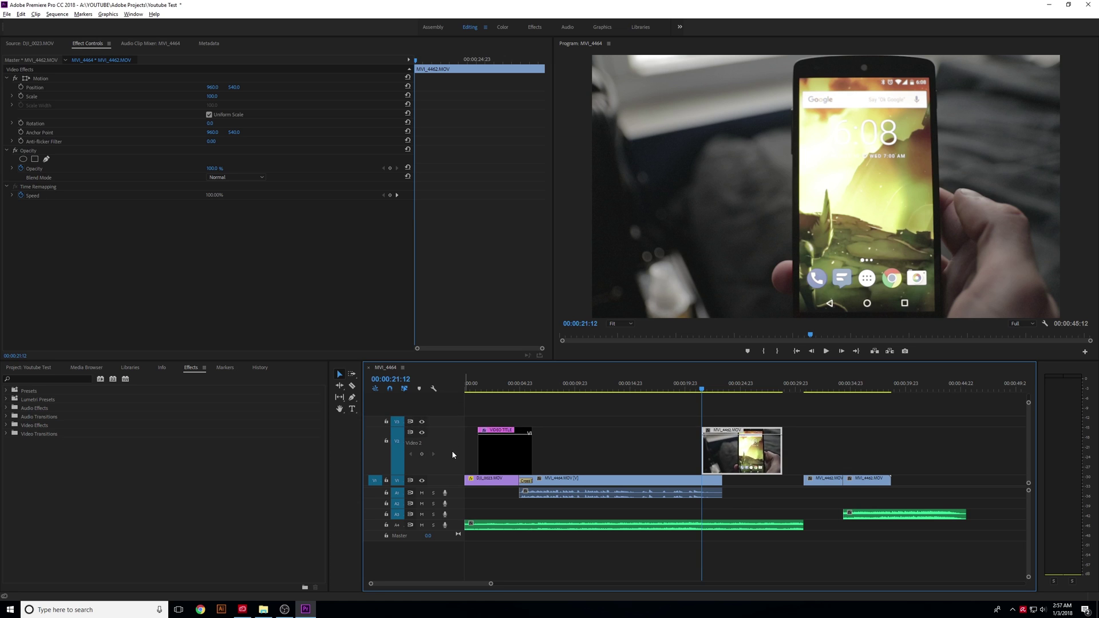
{"action": "scroll", "coordinate": [456, 443], "scroll_direction": "up", "scroll_amount": 2}
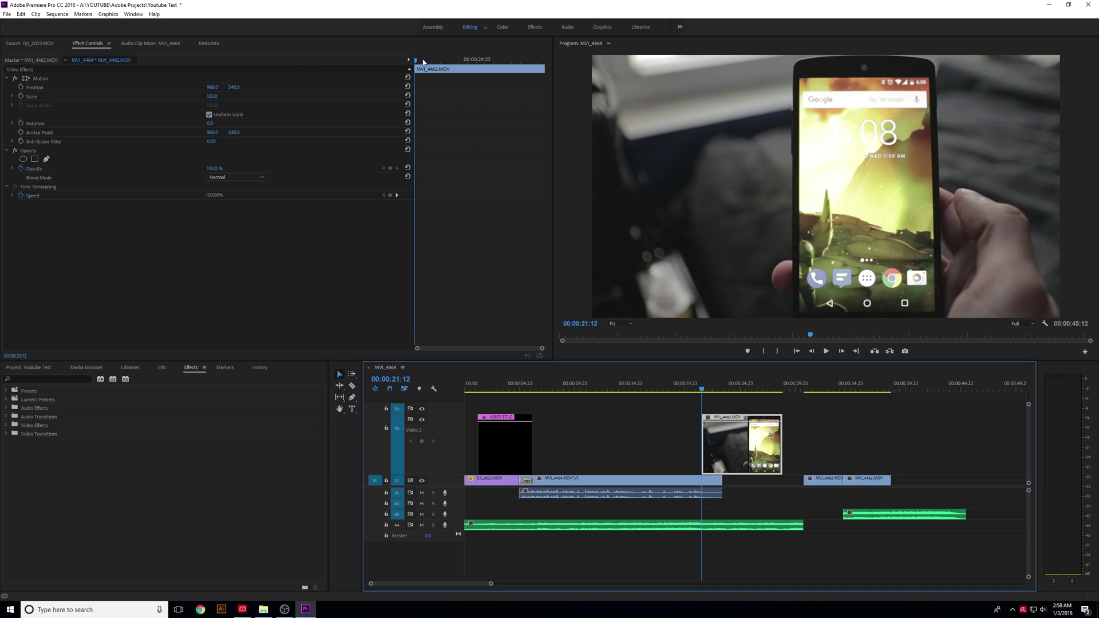
{"action": "mouse_move", "coordinate": [417, 63]}
{"action": "left_mouse_down"}
{"action": "mouse_move", "coordinate": [546, 76]}
{"action": "mouse_move", "coordinate": [418, 74]}
{"action": "mouse_move", "coordinate": [545, 91]}
{"action": "mouse_move", "coordinate": [445, 74]}
{"action": "mouse_move", "coordinate": [412, 74]}
{"action": "mouse_move", "coordinate": [482, 90]}
{"action": "mouse_move", "coordinate": [379, 85]}
{"action": "mouse_move", "coordinate": [417, 68]}
{"action": "left_mouse_up"}
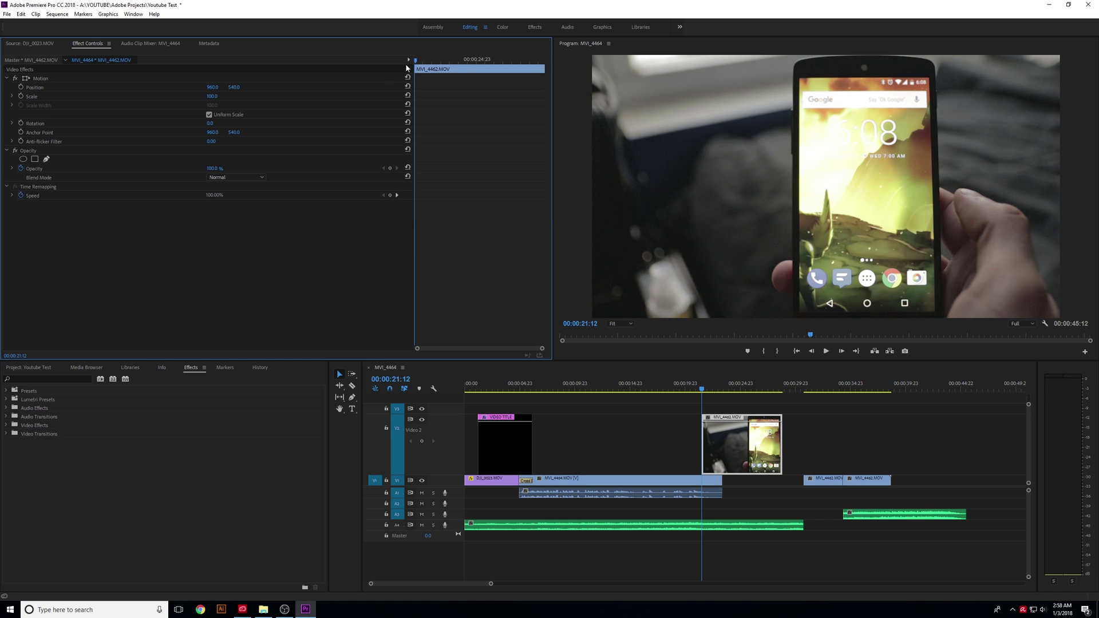
Step: Keyframe MVI_4462.MOV's Scale at 100 at its start and 120 a few seconds later
{"action": "left_click", "coordinate": [21, 96]}
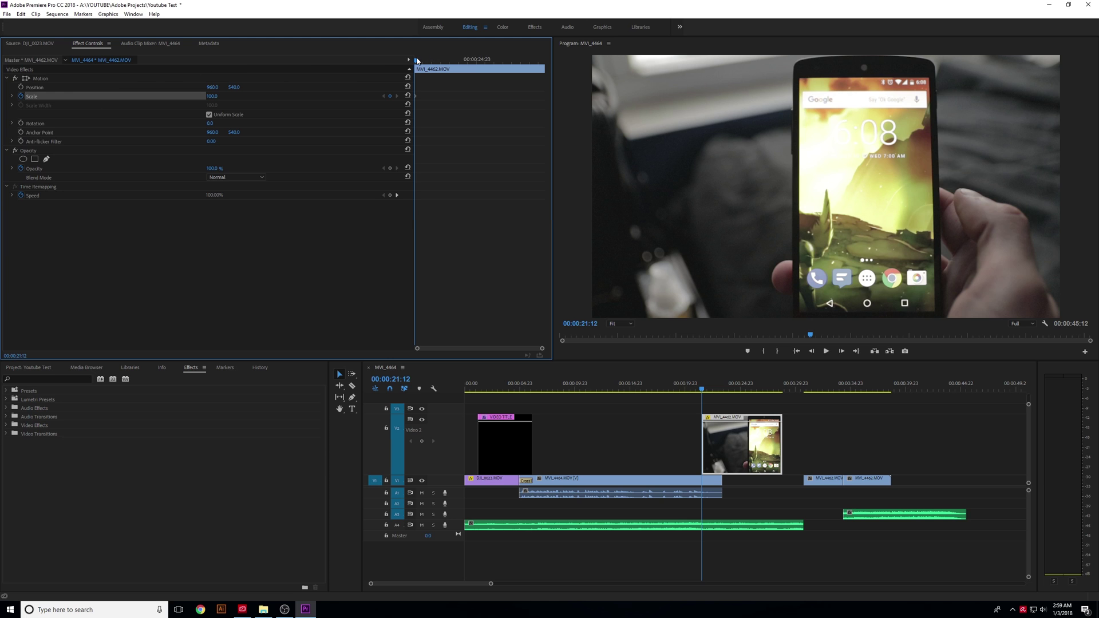
{"action": "left_click_drag", "start_coordinate": [418, 61], "coordinate": [468, 65]}
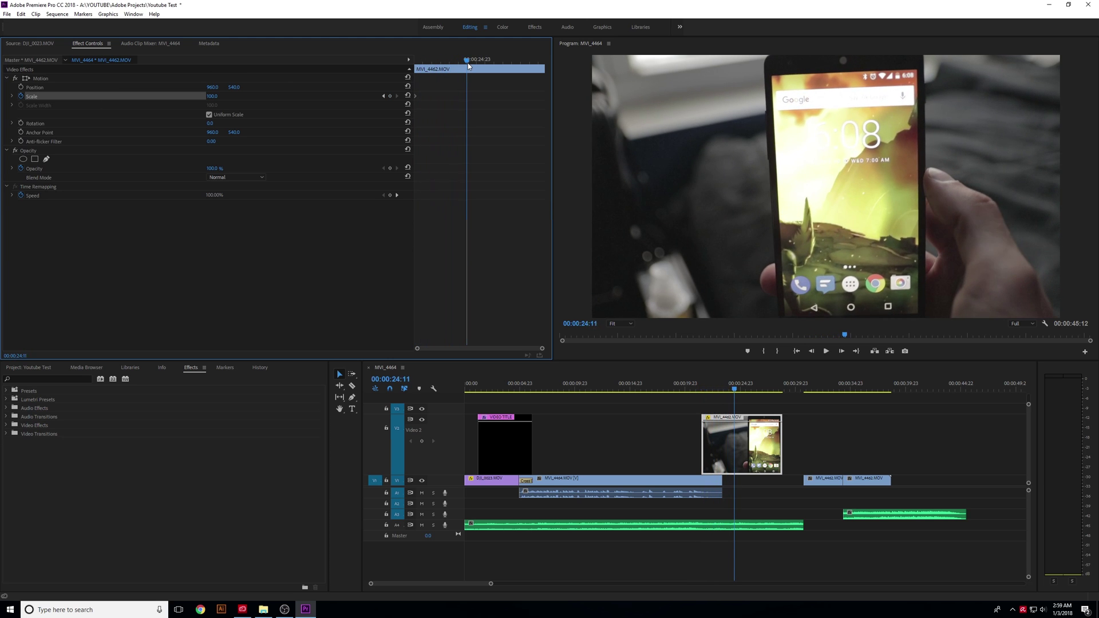
{"action": "left_click", "coordinate": [390, 97]}
{"action": "left_click_drag", "start_coordinate": [212, 98], "coordinate": [213, 98]}
{"action": "left_click", "coordinate": [216, 97]}
{"action": "type", "text": "120"}
{"action": "key", "text": "Return"}
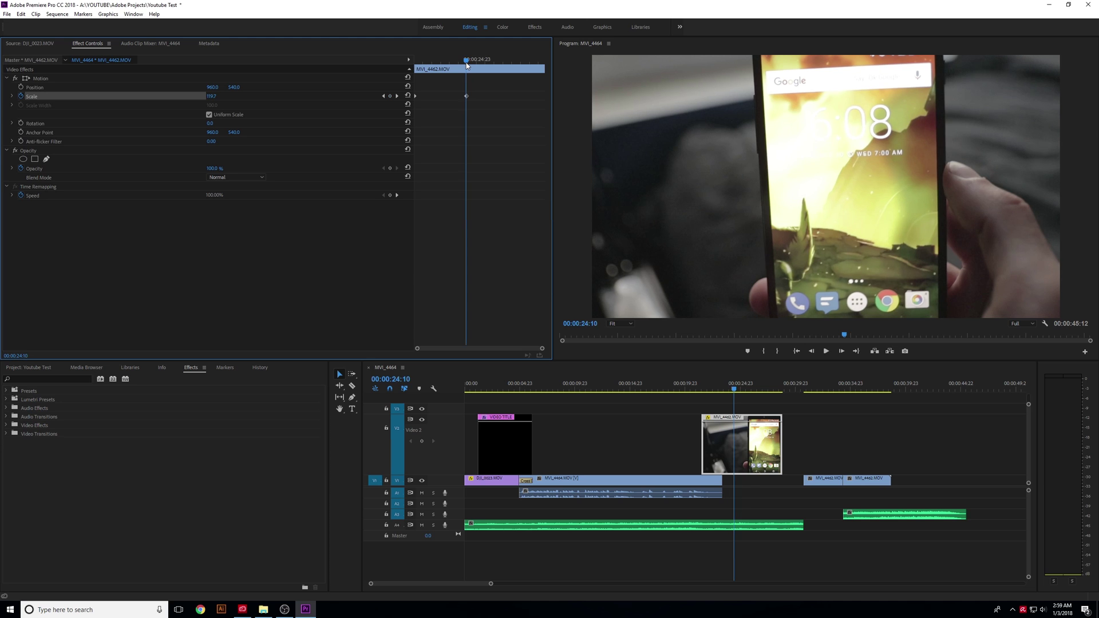
Step: Return to the clip's start and preview the zoom from Scale 100 to 120
{"action": "left_click_drag", "start_coordinate": [466, 63], "coordinate": [410, 73]}
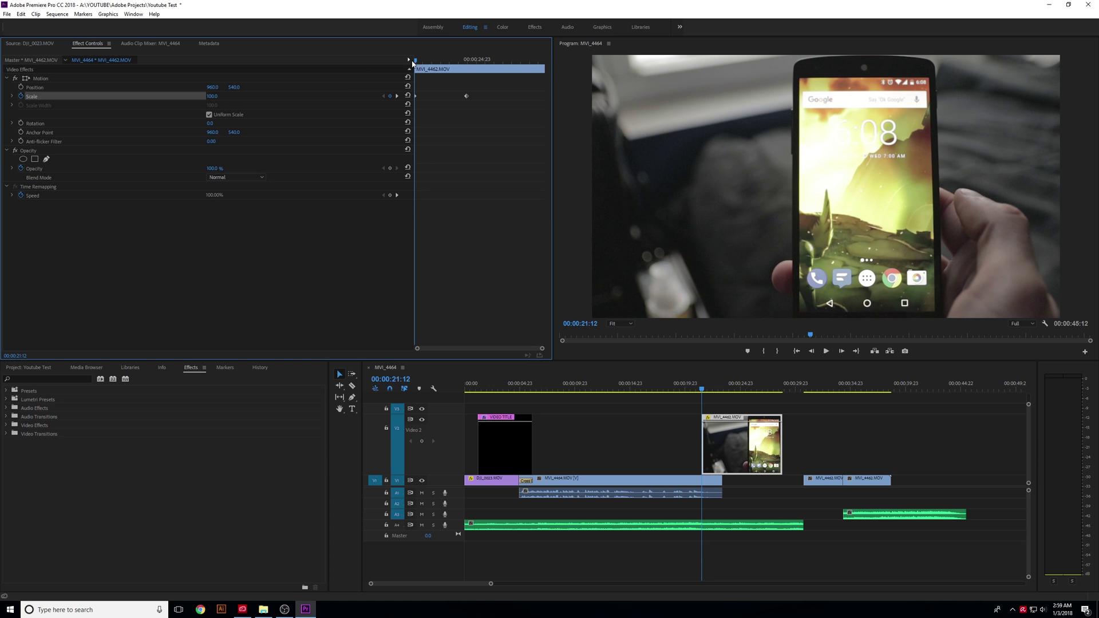
{"action": "mouse_move", "coordinate": [415, 64]}
{"action": "left_mouse_down"}
{"action": "mouse_move", "coordinate": [474, 64]}
{"action": "mouse_move", "coordinate": [405, 65]}
{"action": "left_mouse_up"}
{"action": "key", "text": "space"}
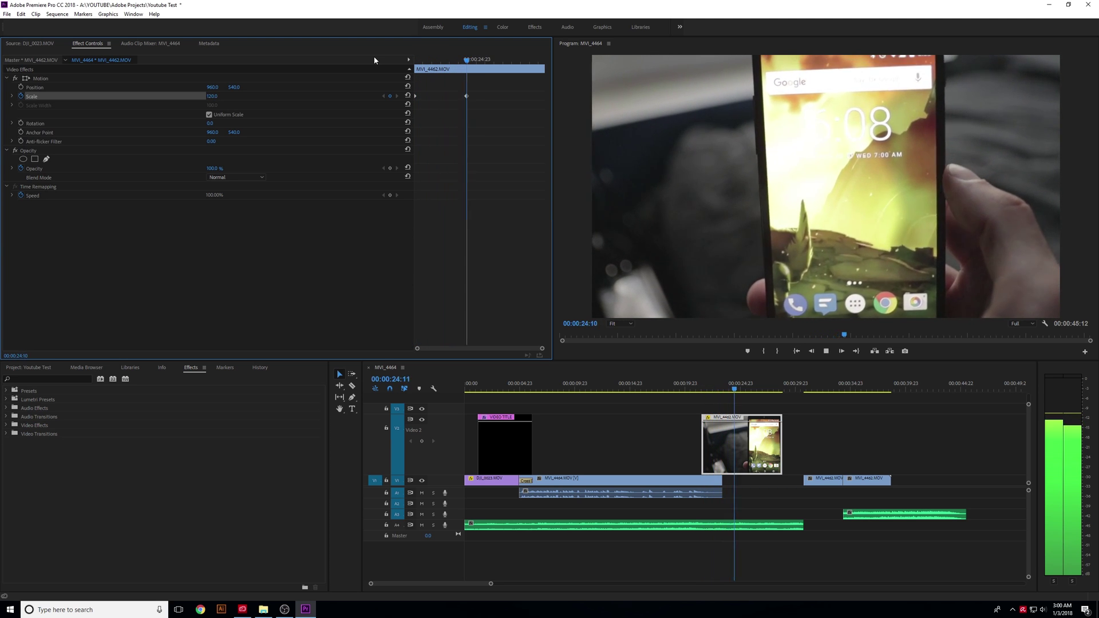
{"action": "key", "text": "space"}
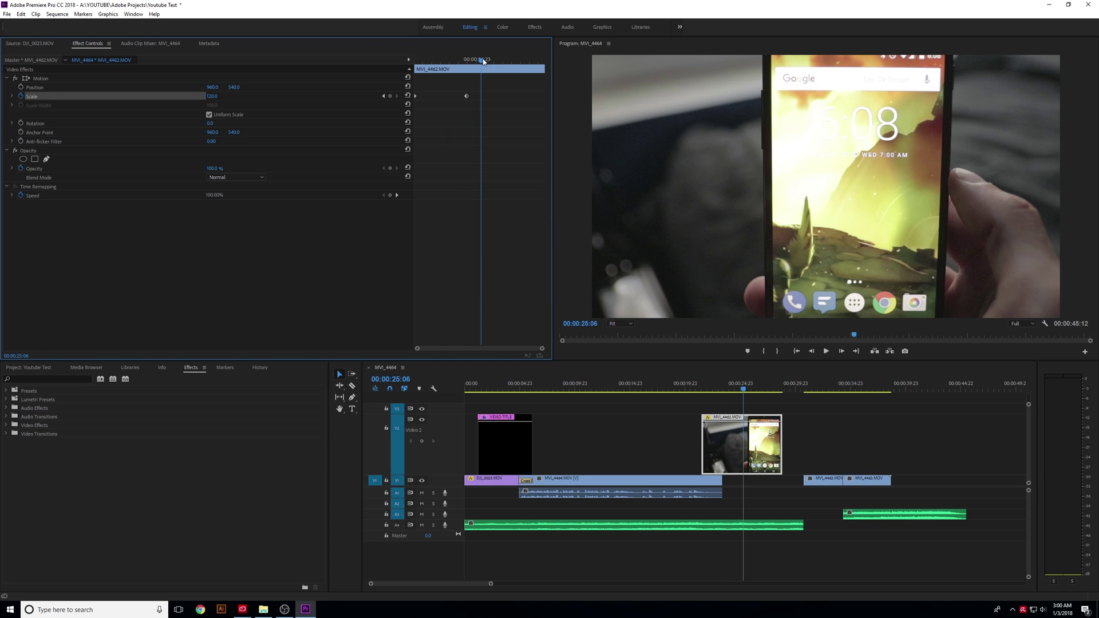
Step: Move the 120 Scale keyframe later, settling it at 00:00:26:20 after replaying the zoom
{"action": "left_click_drag", "start_coordinate": [483, 61], "coordinate": [453, 63]}
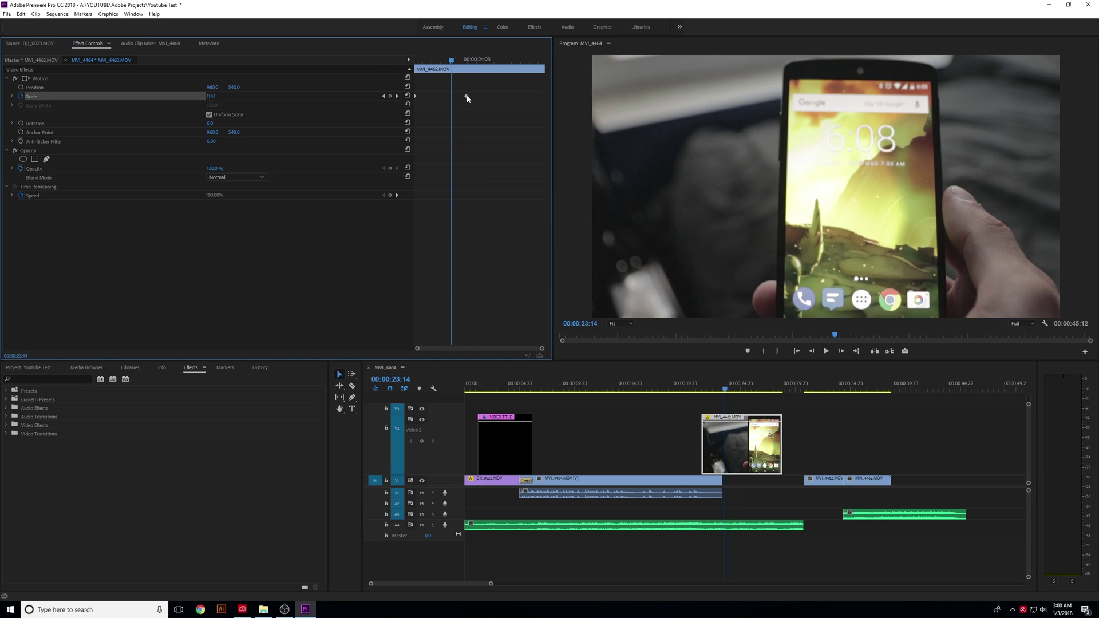
{"action": "left_click_drag", "start_coordinate": [467, 97], "coordinate": [391, 63]}
{"action": "key", "text": "space"}
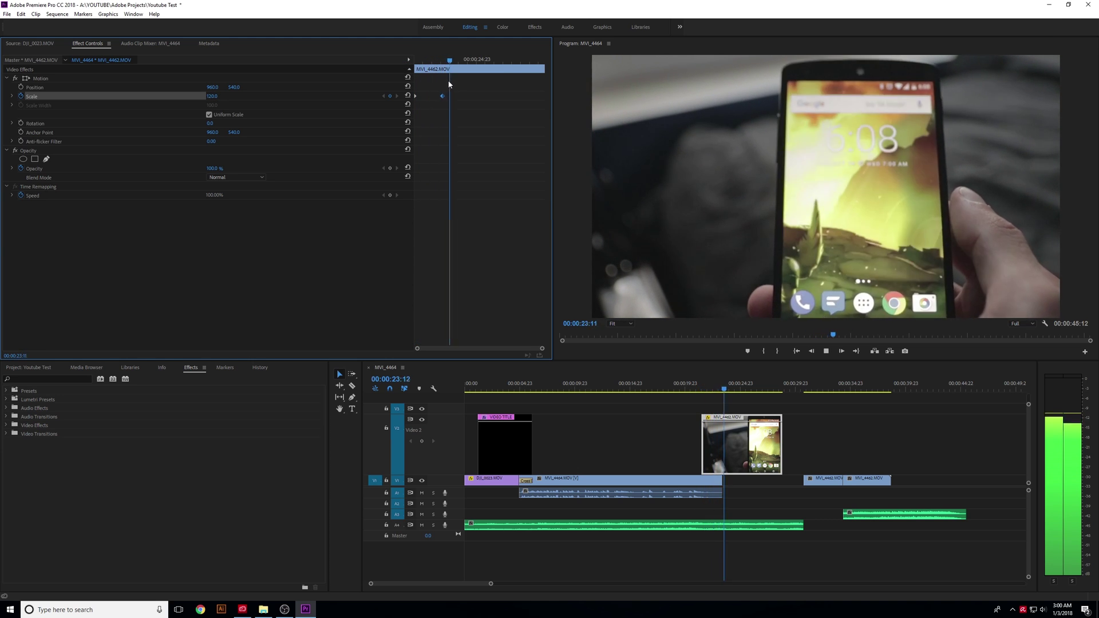
{"action": "left_click_drag", "start_coordinate": [442, 97], "coordinate": [559, 106]}
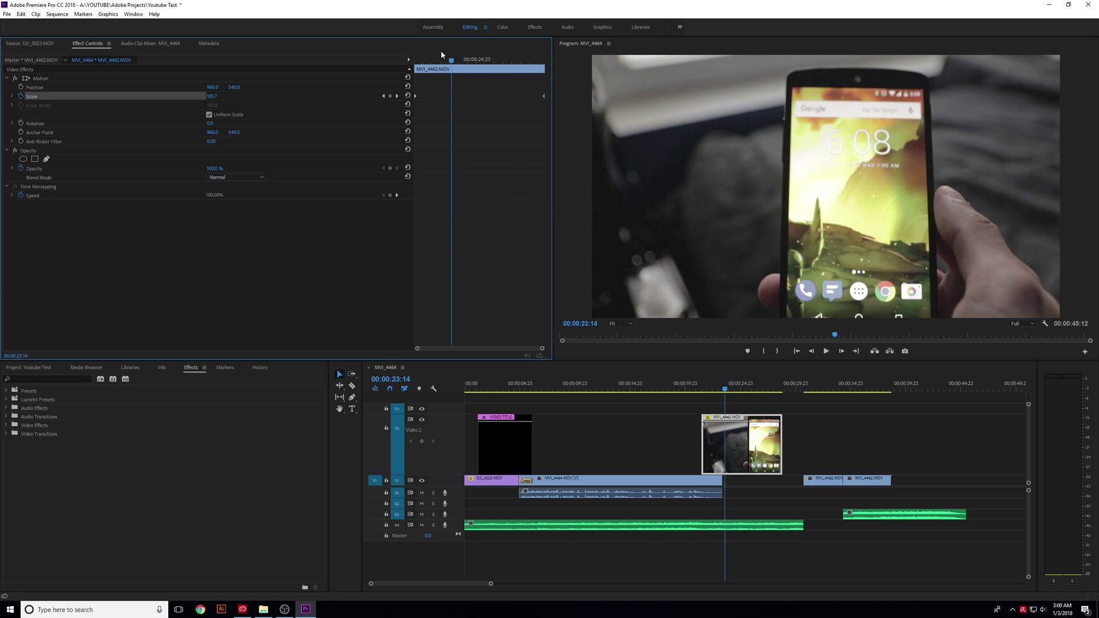
{"action": "left_click_drag", "start_coordinate": [444, 60], "coordinate": [401, 61]}
{"action": "key", "text": "shift+Left"}
{"action": "key", "text": "shift+Left"}
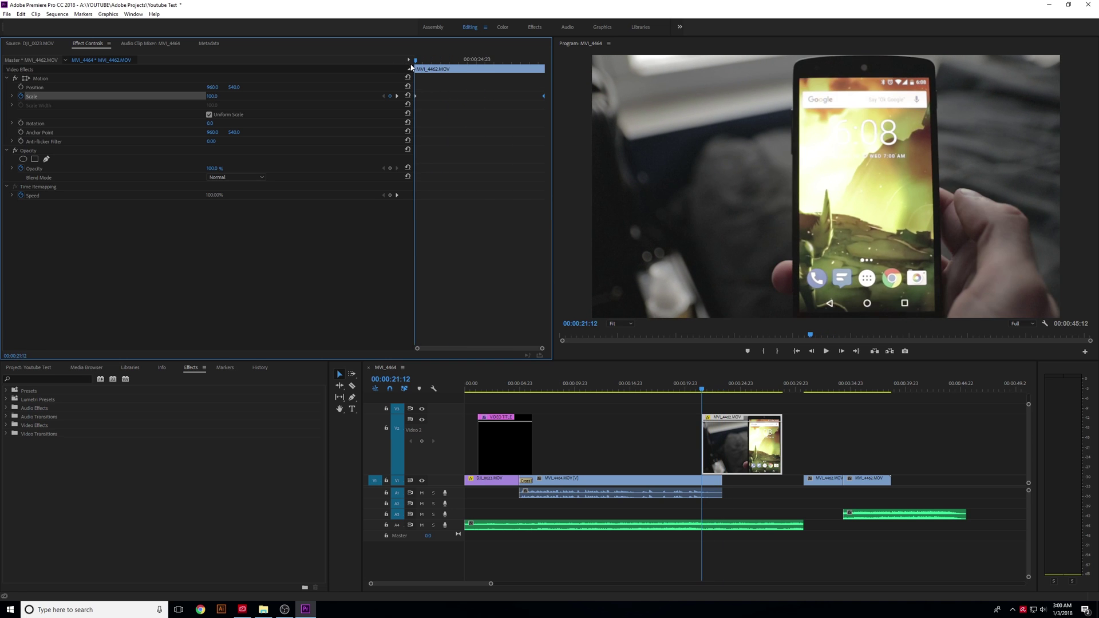
{"action": "key", "text": "space"}
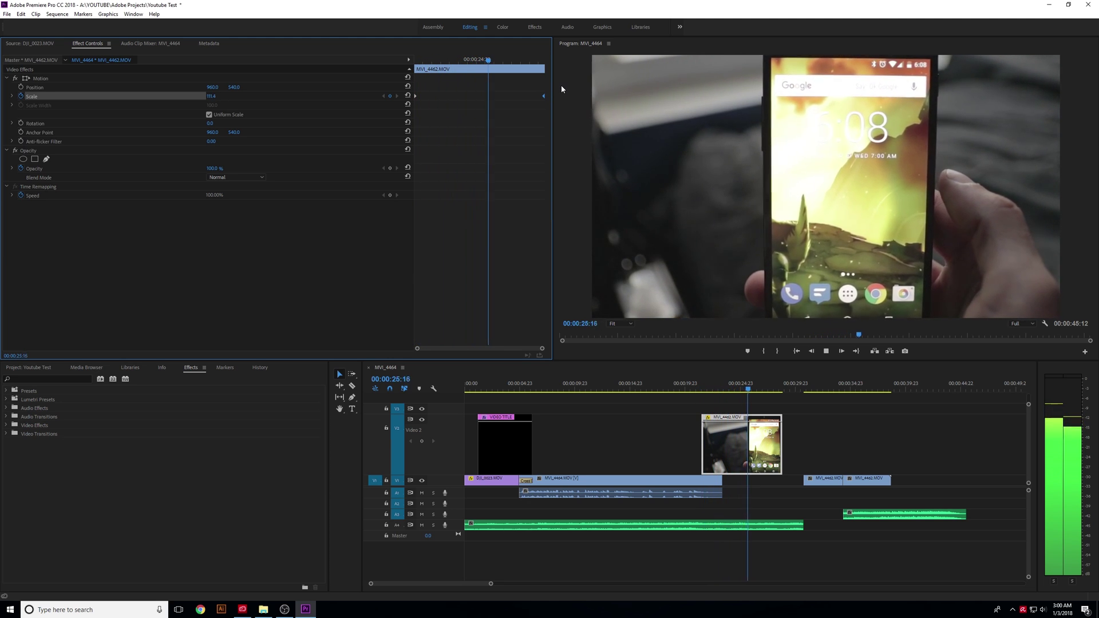
{"action": "key", "text": "space"}
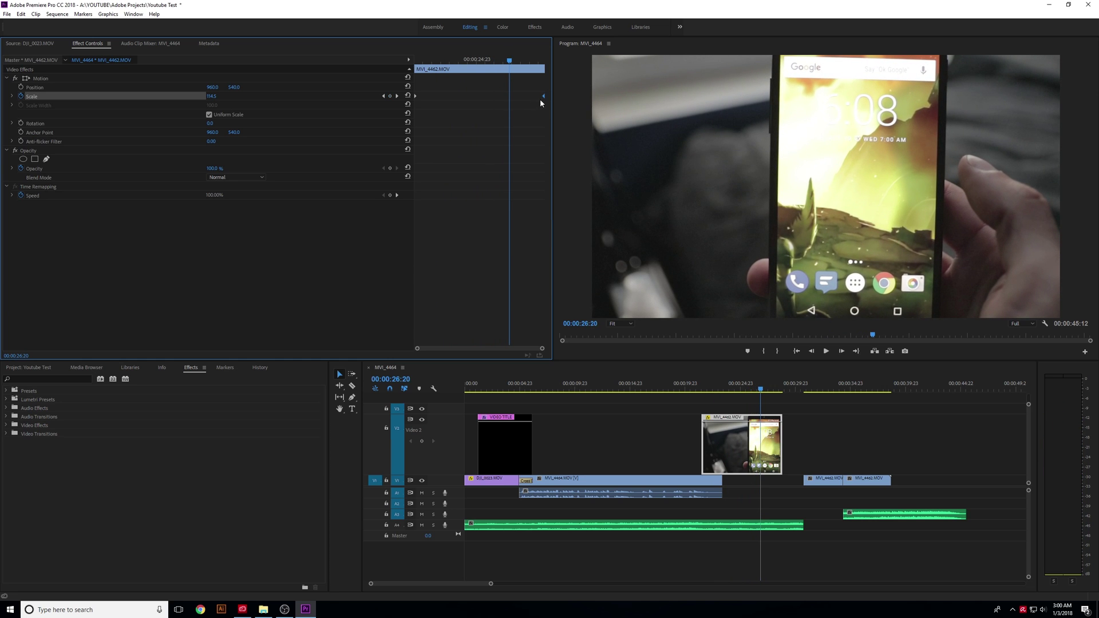
{"action": "left_click_drag", "start_coordinate": [542, 98], "coordinate": [510, 97]}
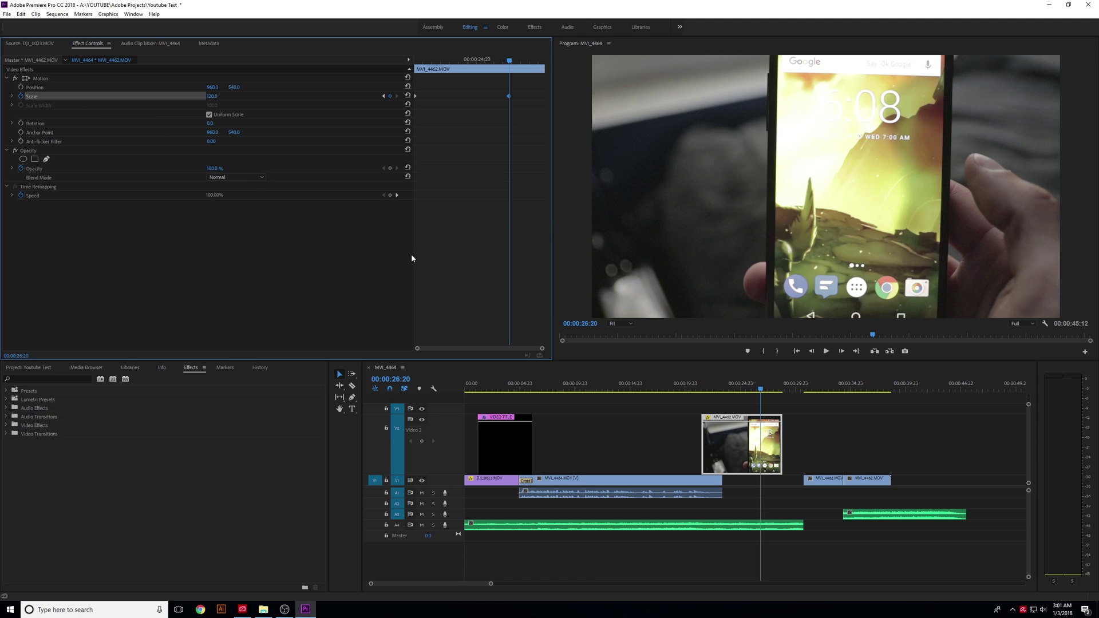
{"action": "left_click", "coordinate": [737, 445]}
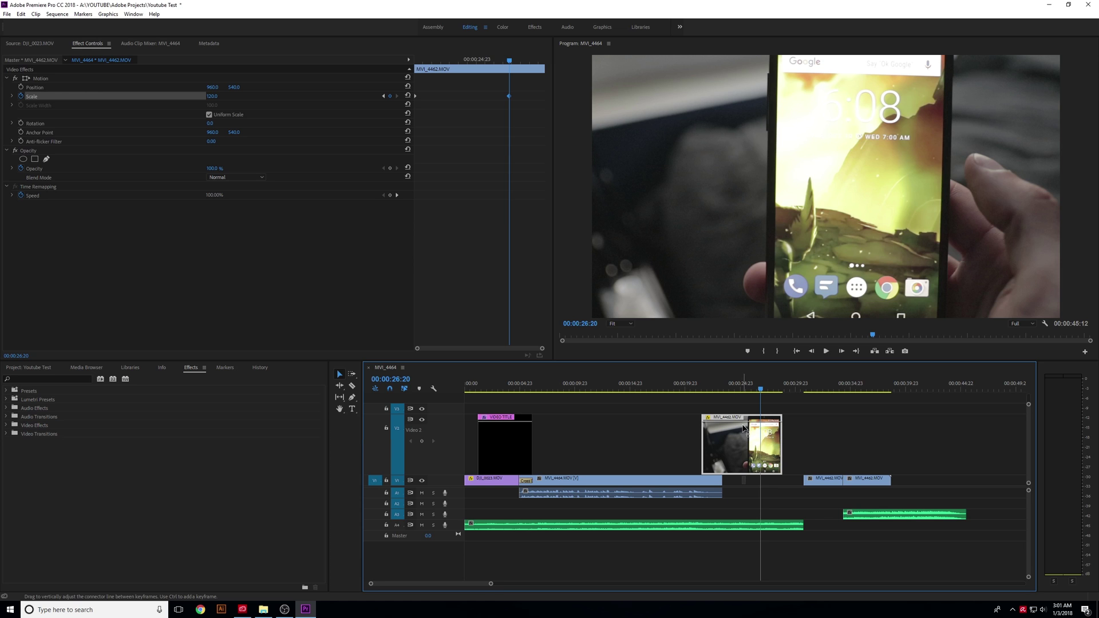
{"action": "left_click_drag", "start_coordinate": [742, 426], "coordinate": [743, 455]}
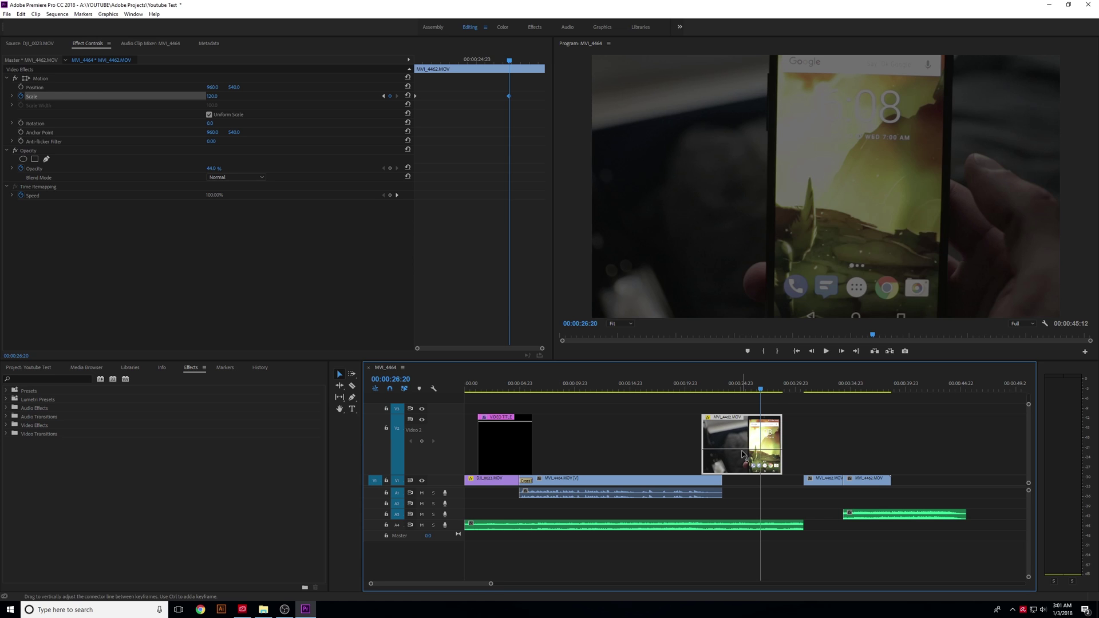
{"action": "left_click_drag", "start_coordinate": [721, 387], "coordinate": [713, 387]}
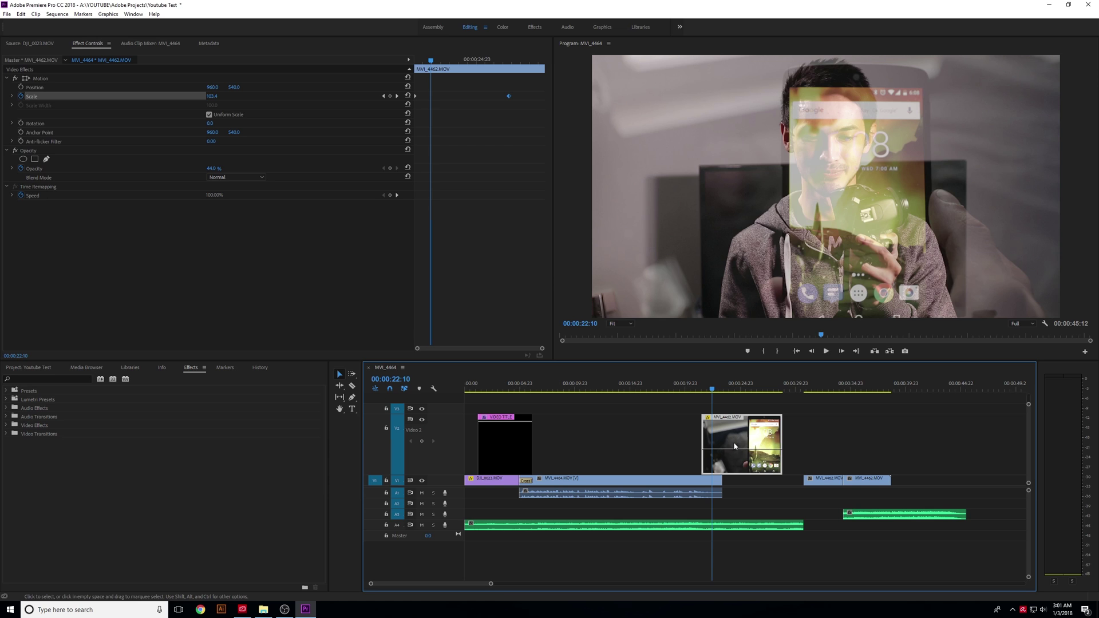
{"action": "left_click_drag", "start_coordinate": [733, 449], "coordinate": [733, 422]}
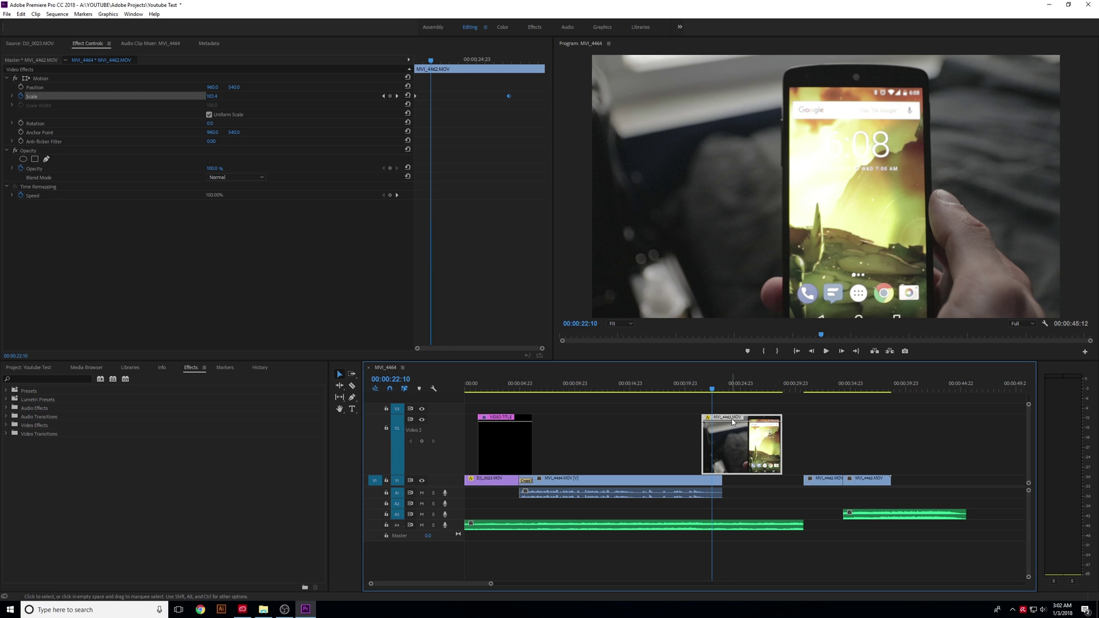
Step: Add an opacity keyframe on the phone clip at 00:00:23:10, where the V1 clip ends
{"action": "key", "text": "Up"}
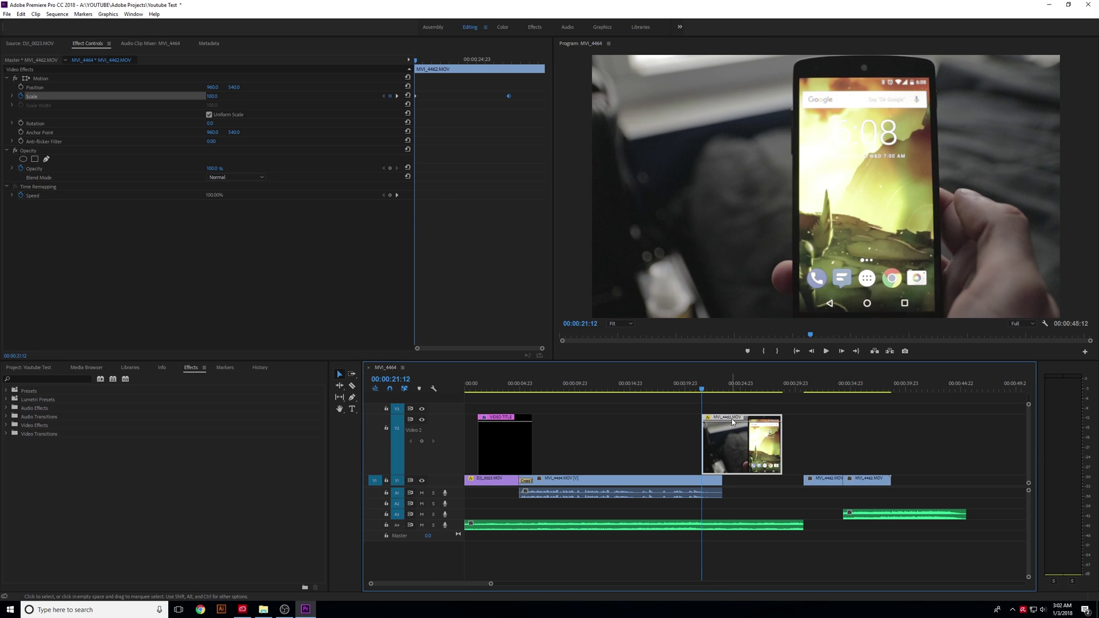
{"action": "key", "text": "Down"}
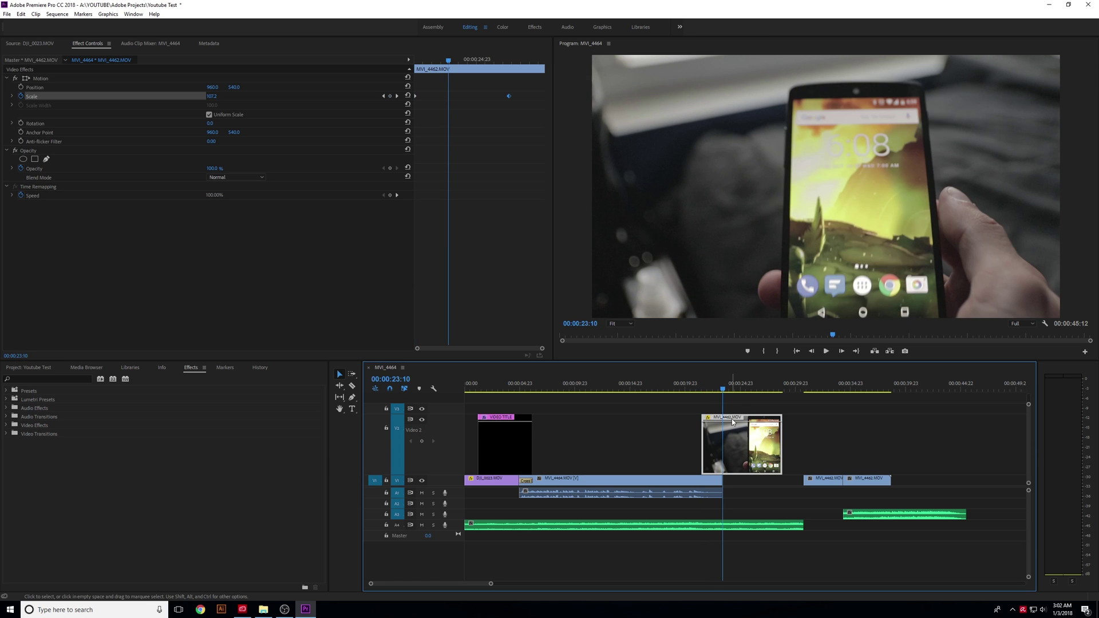
{"action": "key", "text": "Up"}
{"action": "key", "text": "Down"}
{"action": "key", "text": "Up"}
{"action": "key", "text": "Down"}
{"action": "key", "text": "Up"}
{"action": "key", "text": "Down"}
{"action": "key", "text": "Up"}
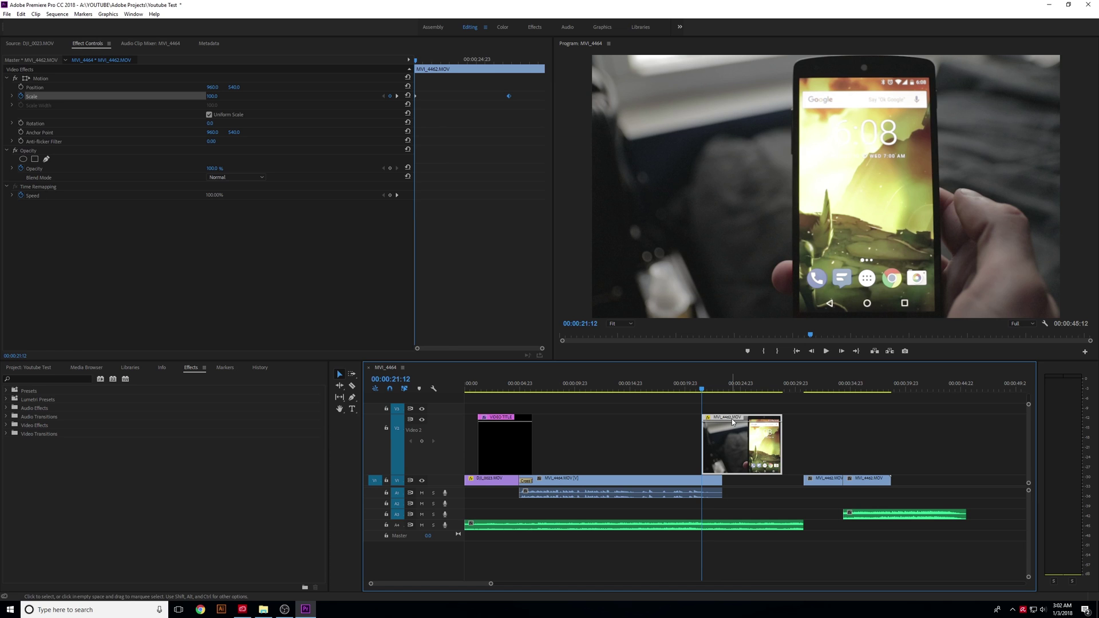
{"action": "key", "text": "Down"}
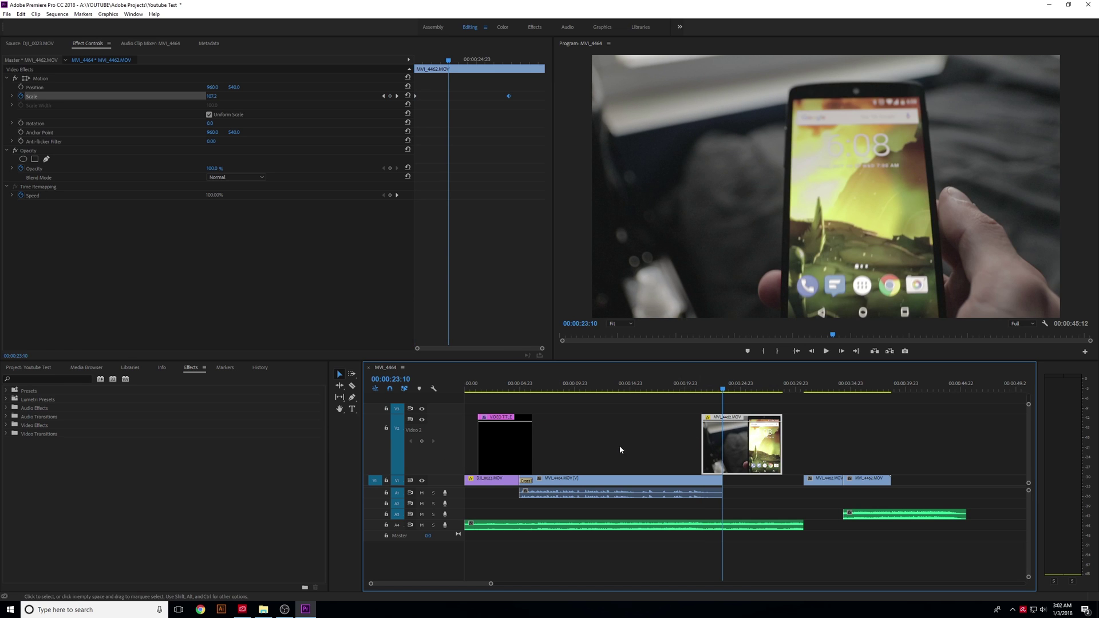
{"action": "left_click", "coordinate": [422, 442]}
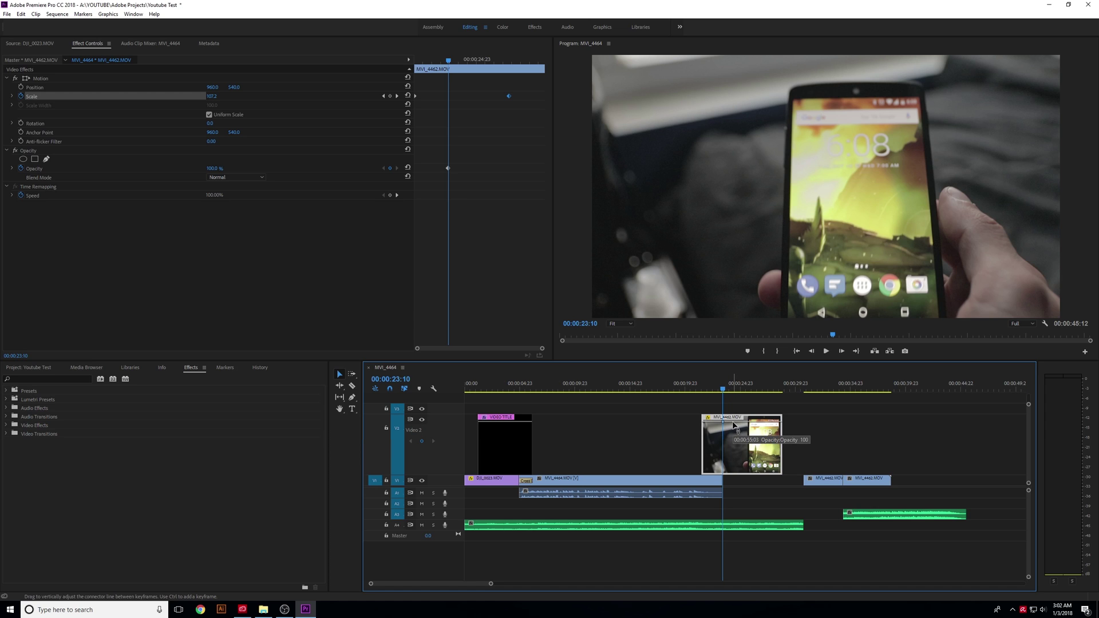
Step: Drag the V2 clip's first opacity keyframe down to 0% and preview the fade-in
{"action": "key", "text": "Up"}
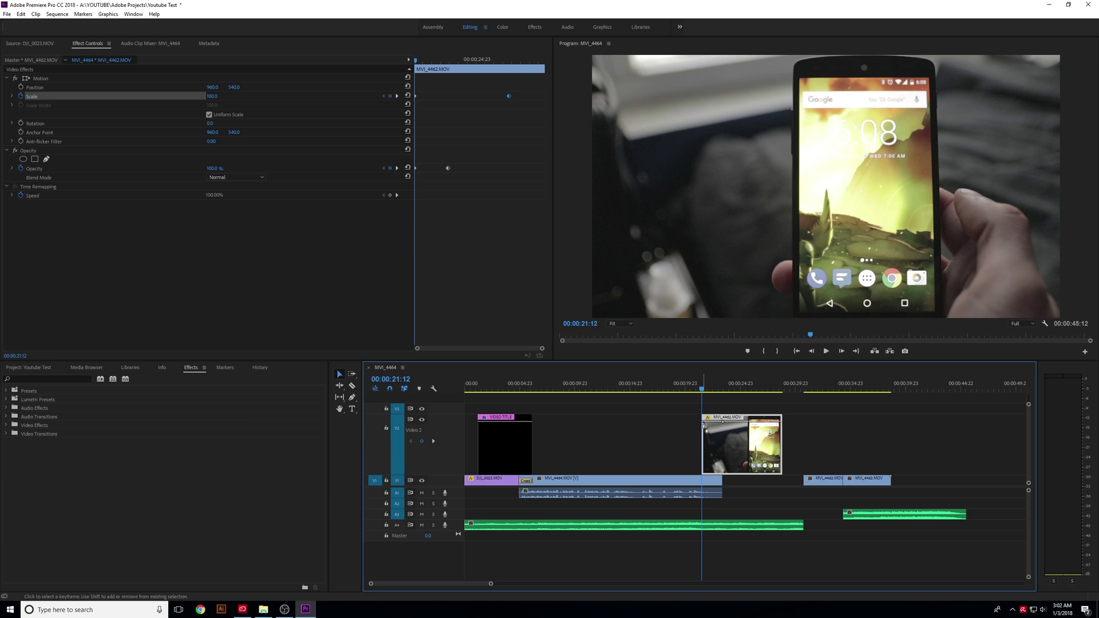
{"action": "left_click_drag", "start_coordinate": [705, 426], "coordinate": [705, 472]}
{"action": "mouse_move", "coordinate": [702, 389]}
{"action": "left_mouse_down"}
{"action": "mouse_move", "coordinate": [726, 386]}
{"action": "mouse_move", "coordinate": [701, 384]}
{"action": "left_mouse_up"}
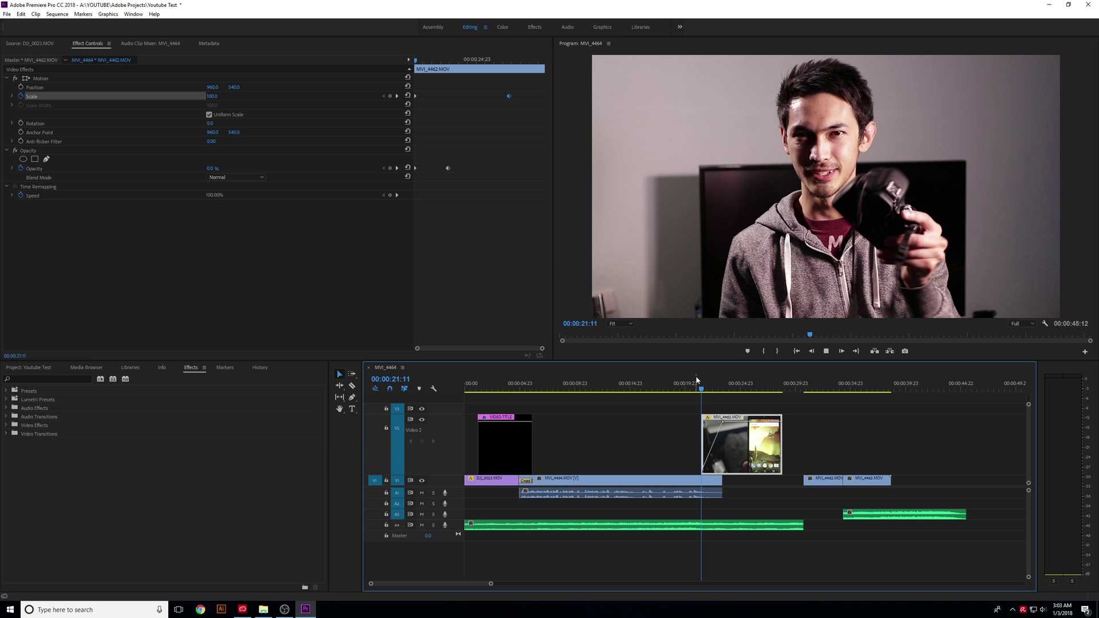
{"action": "key", "text": "space"}
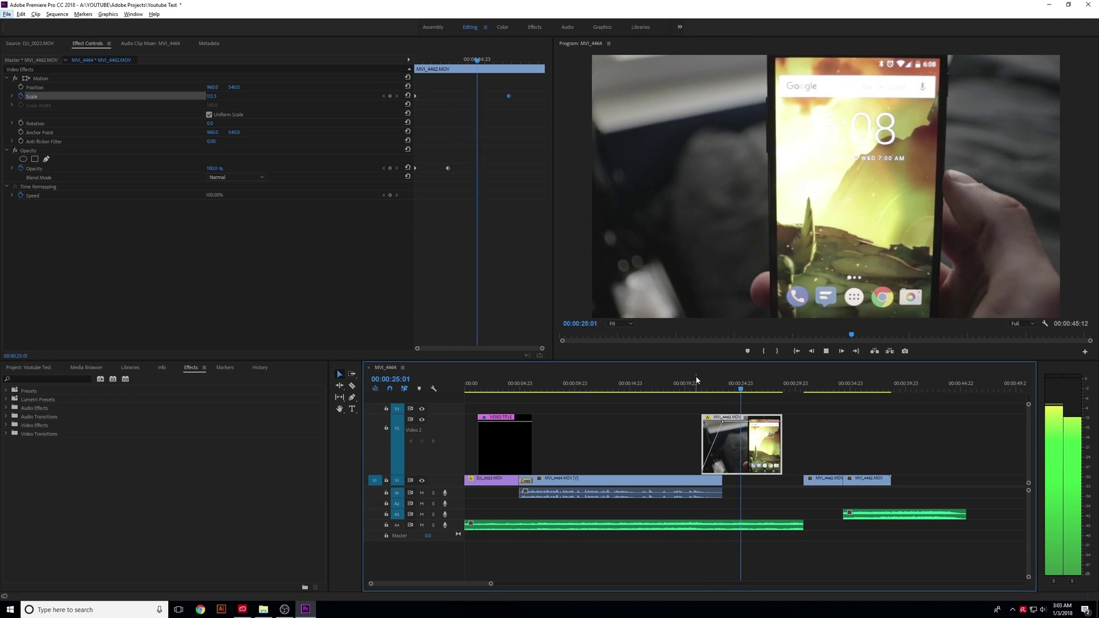
{"action": "key", "text": "alt+space"}
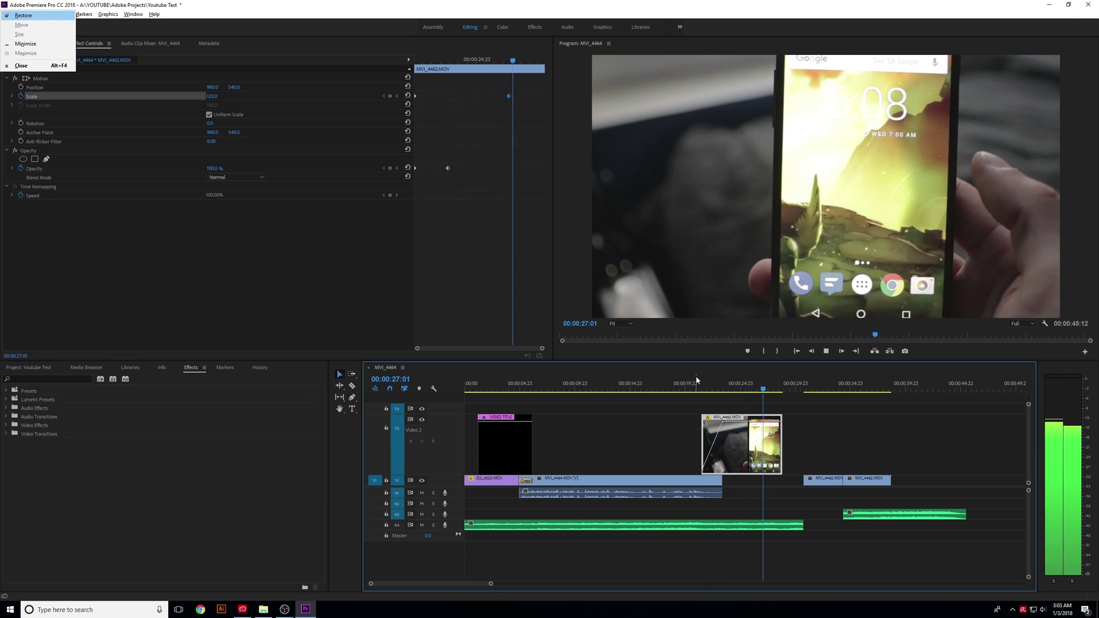
{"action": "left_click", "coordinate": [698, 385]}
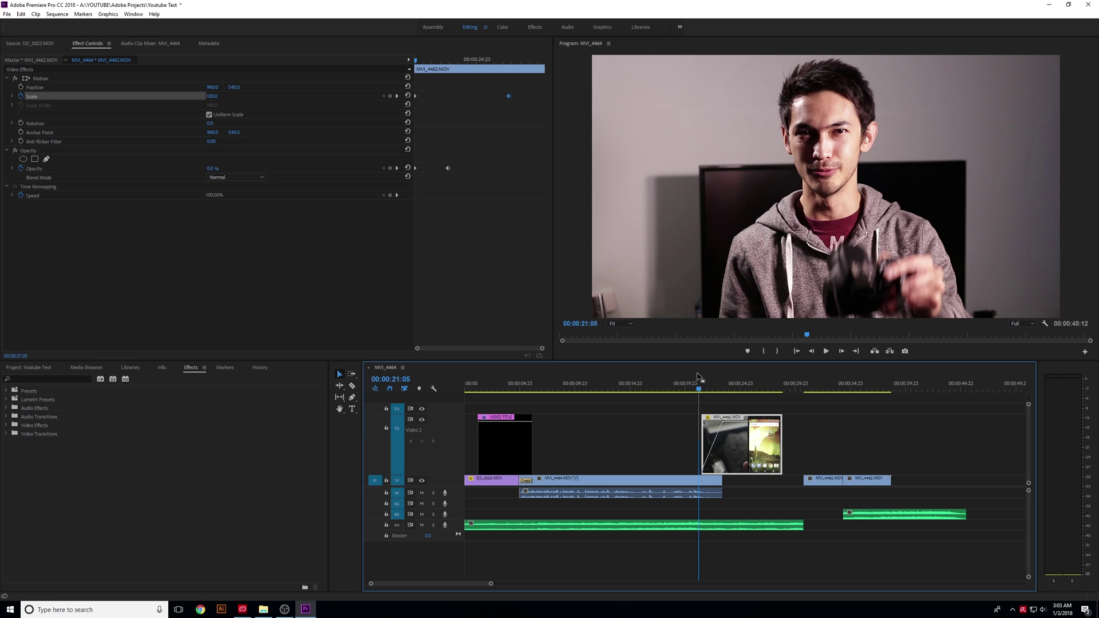
Step: Expand the Video 1 track height so its thumbnails and opacity line show
{"action": "left_click", "coordinate": [716, 481]}
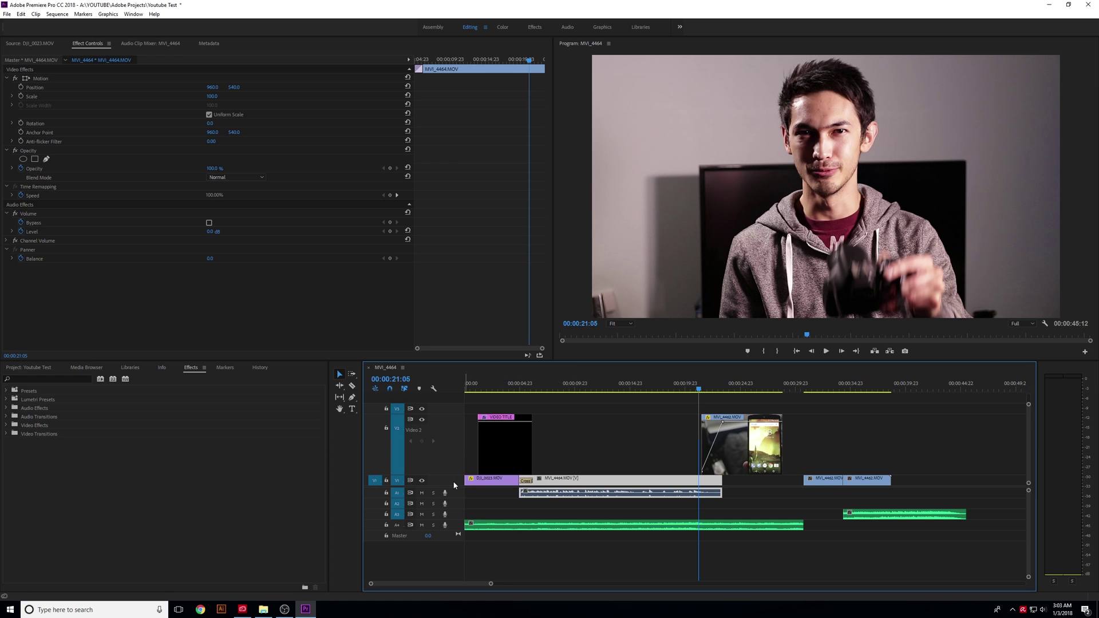
{"action": "scroll", "coordinate": [454, 486], "scroll_direction": "up", "scroll_amount": 5}
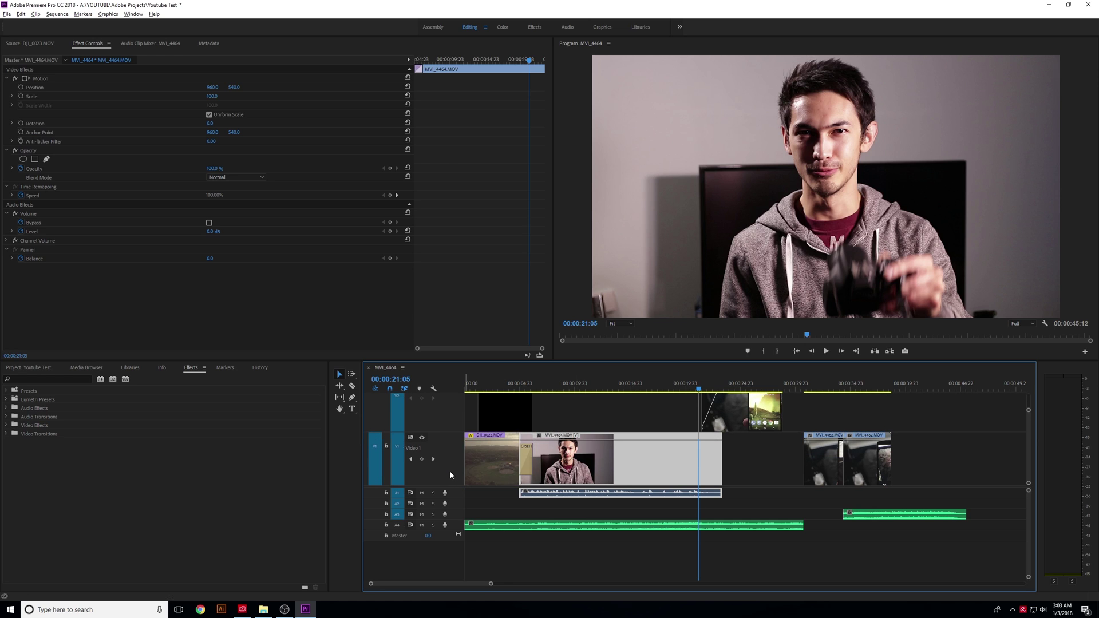
{"action": "left_click", "coordinate": [740, 450]}
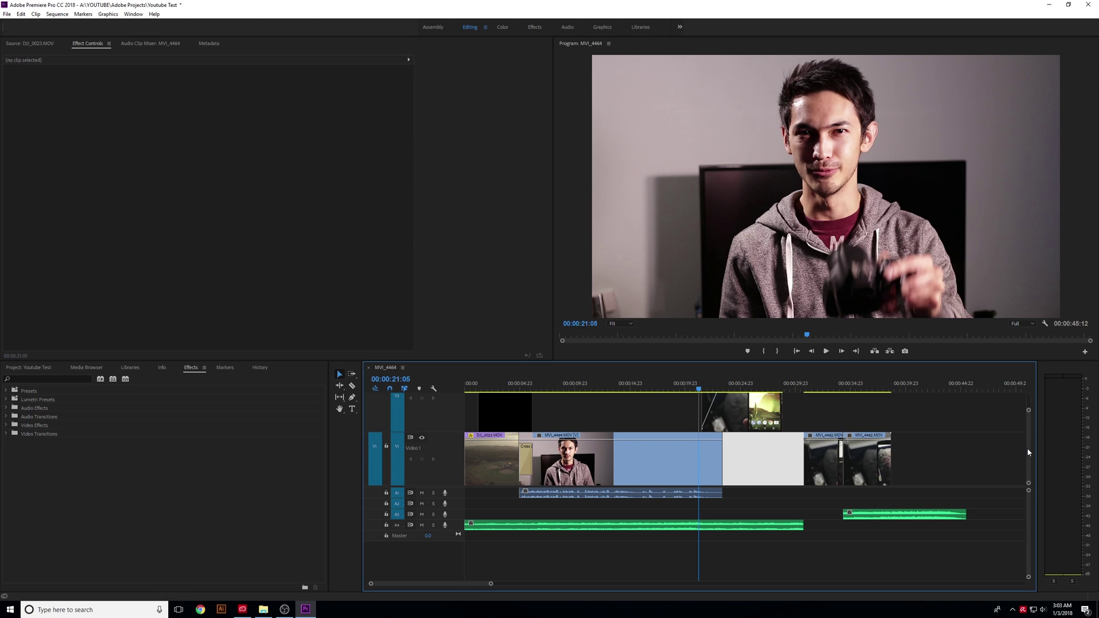
{"action": "scroll", "coordinate": [1028, 447], "scroll_direction": "up", "scroll_amount": 3}
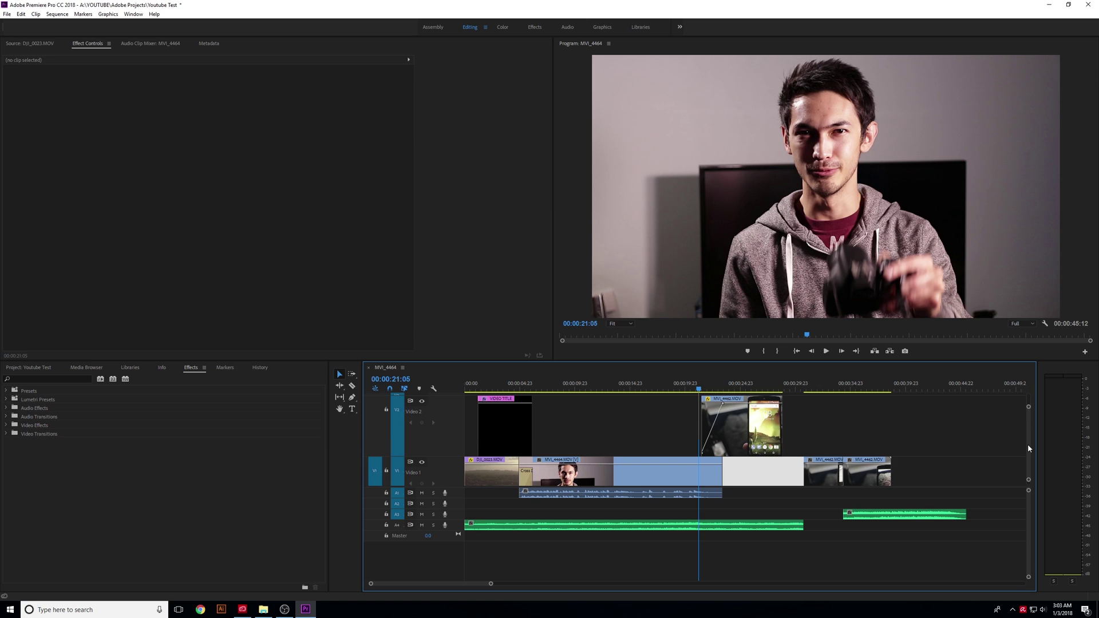
{"action": "scroll", "coordinate": [1028, 445], "scroll_direction": "down", "scroll_amount": 2}
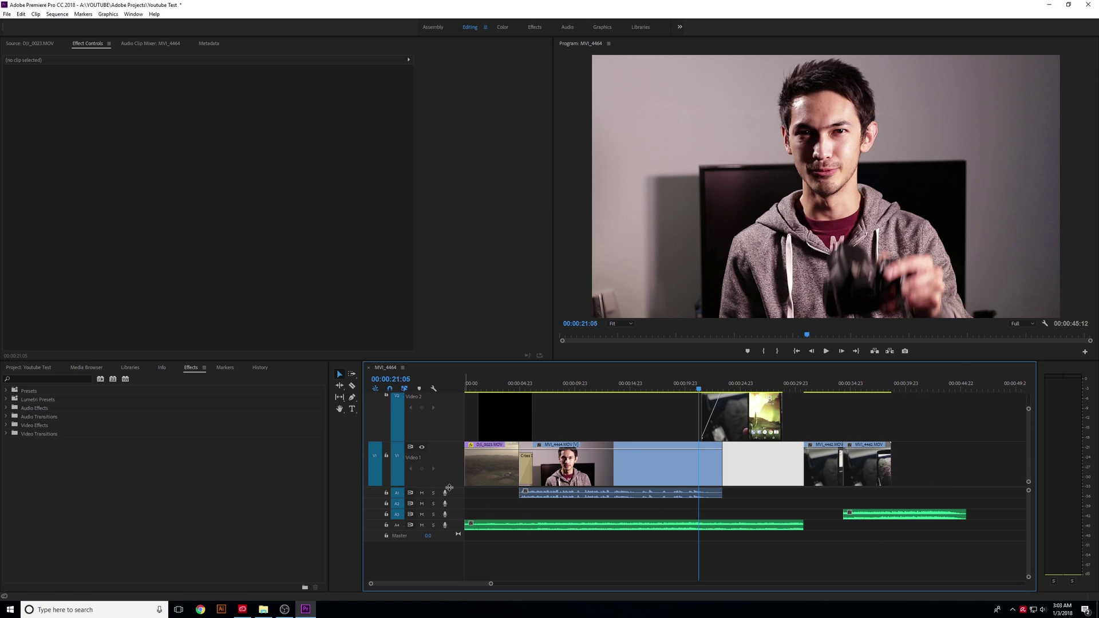
Step: Lower the video/audio divider to reveal Video 3, and jump to the phone clip's start
{"action": "left_click_drag", "start_coordinate": [452, 487], "coordinate": [454, 513]}
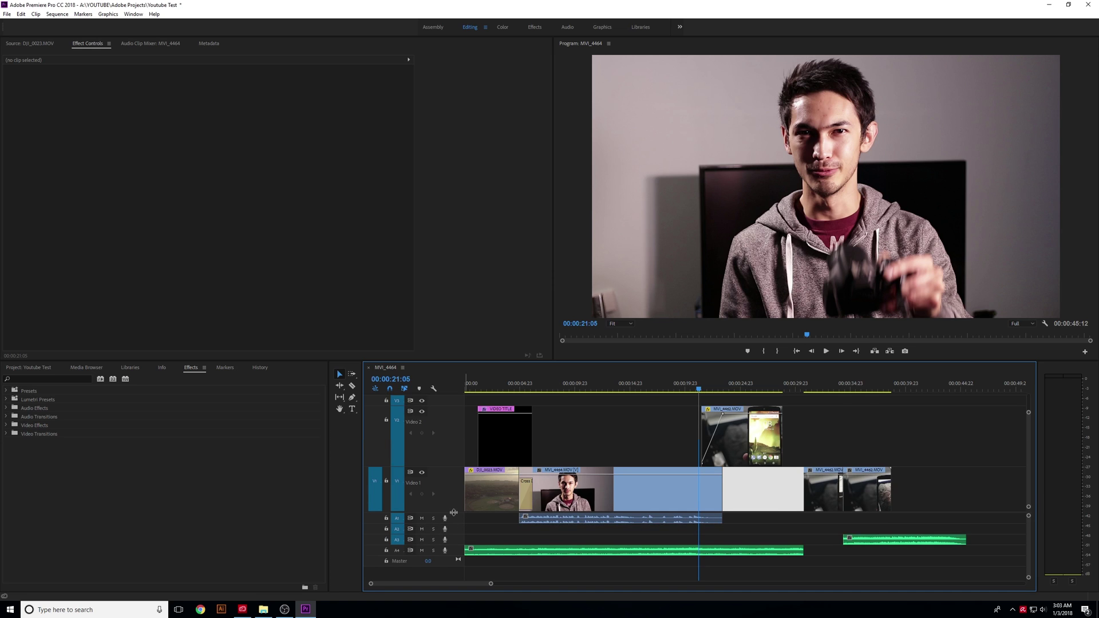
{"action": "scroll", "coordinate": [937, 503], "scroll_direction": "down", "scroll_amount": 1}
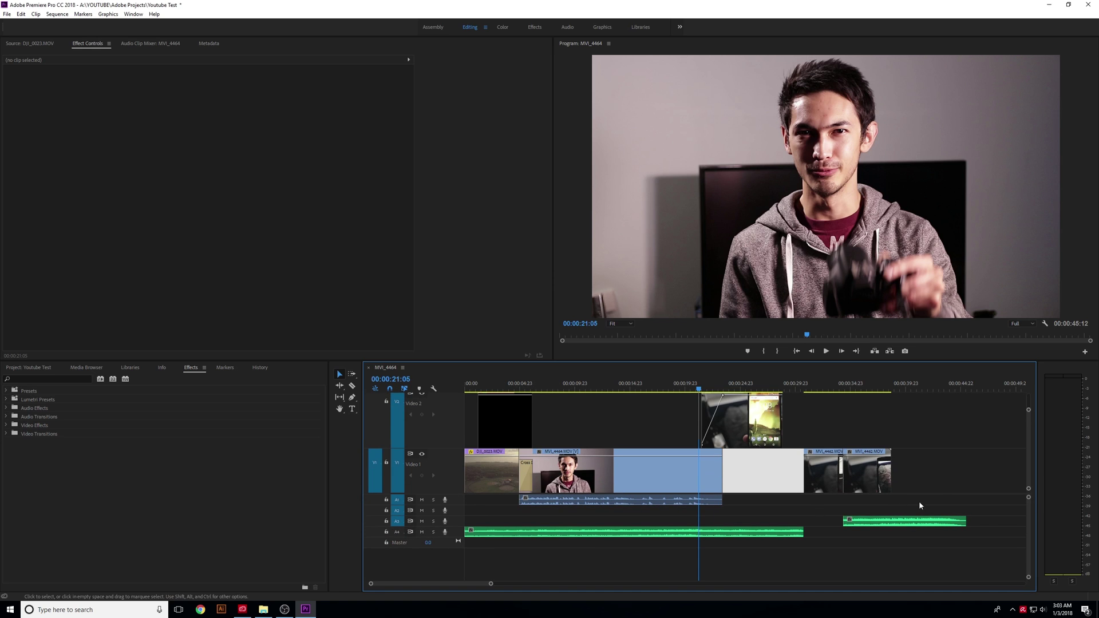
{"action": "left_click_drag", "start_coordinate": [457, 494], "coordinate": [458, 511]}
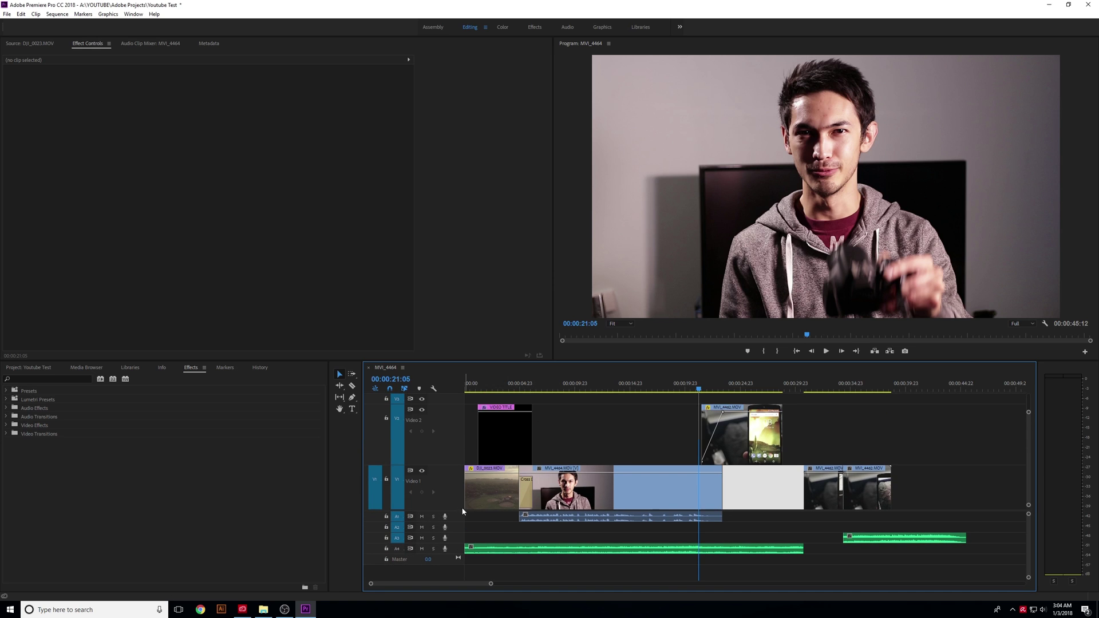
{"action": "key", "text": "Down"}
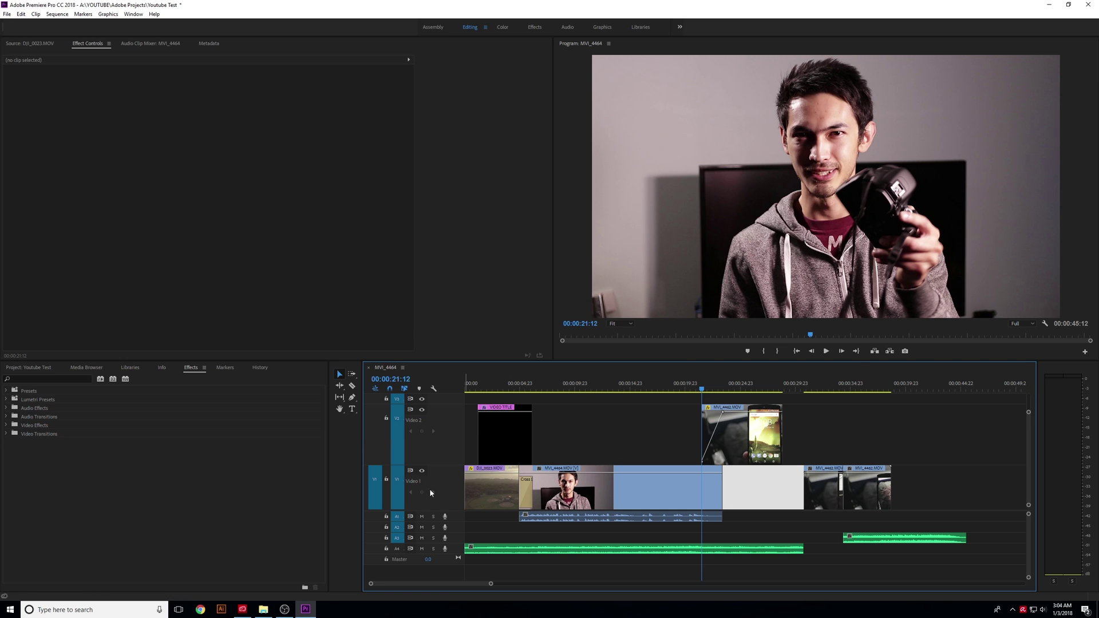
Step: Add MVI_4464 opacity keyframes at 21:12 and at its end, lowering the end keyframe
{"action": "left_click", "coordinate": [688, 488]}
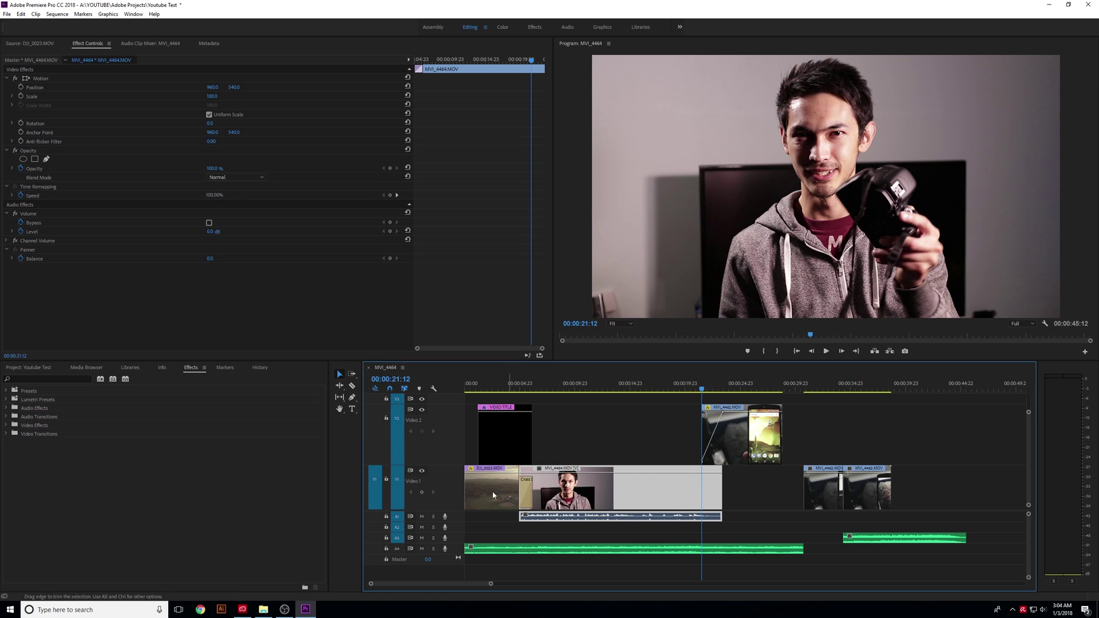
{"action": "left_click", "coordinate": [422, 493]}
{"action": "key", "text": "Down"}
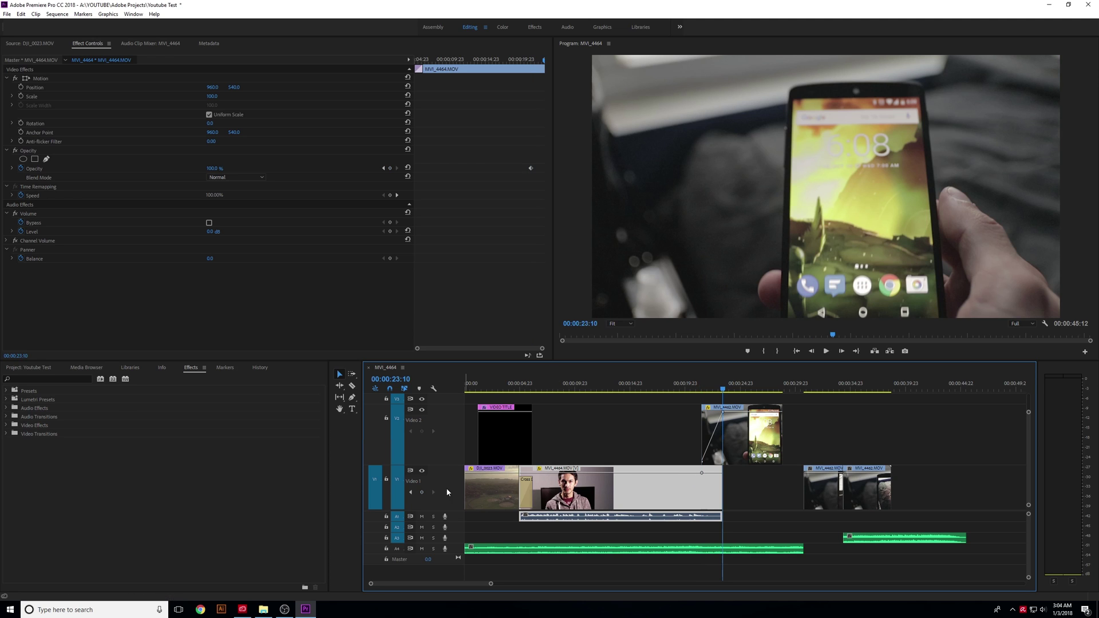
{"action": "left_click", "coordinate": [722, 473], "text": "ctrl"}
{"action": "left_click_drag", "start_coordinate": [723, 473], "coordinate": [722, 495]}
Step: Play back the talking-head fade-out into the phone clip to check it
{"action": "left_click", "coordinate": [697, 390]}
{"action": "key", "text": "space"}
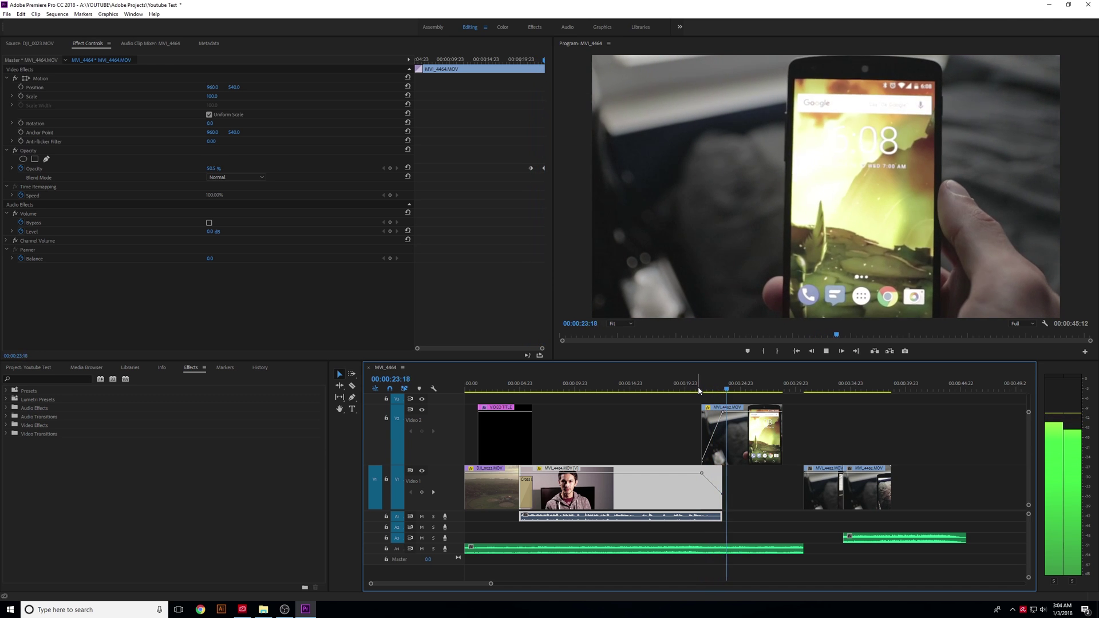
{"action": "key", "text": "space"}
{"action": "key", "text": "ctrl+z"}
{"action": "left_click", "coordinate": [705, 382]}
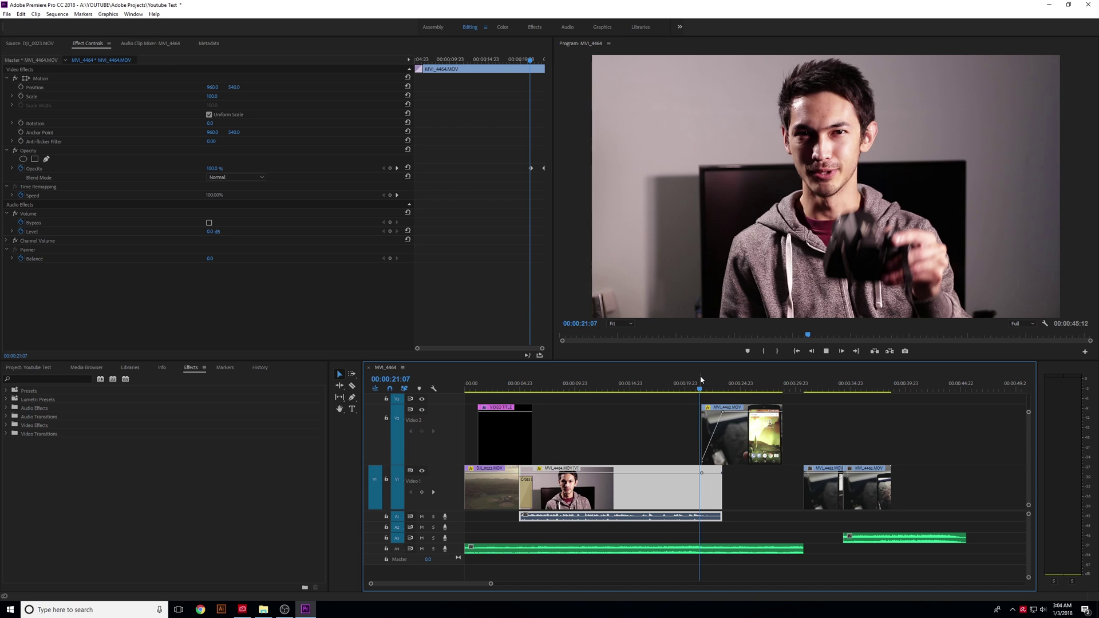
{"action": "key", "text": "space"}
{"action": "key", "text": "space"}
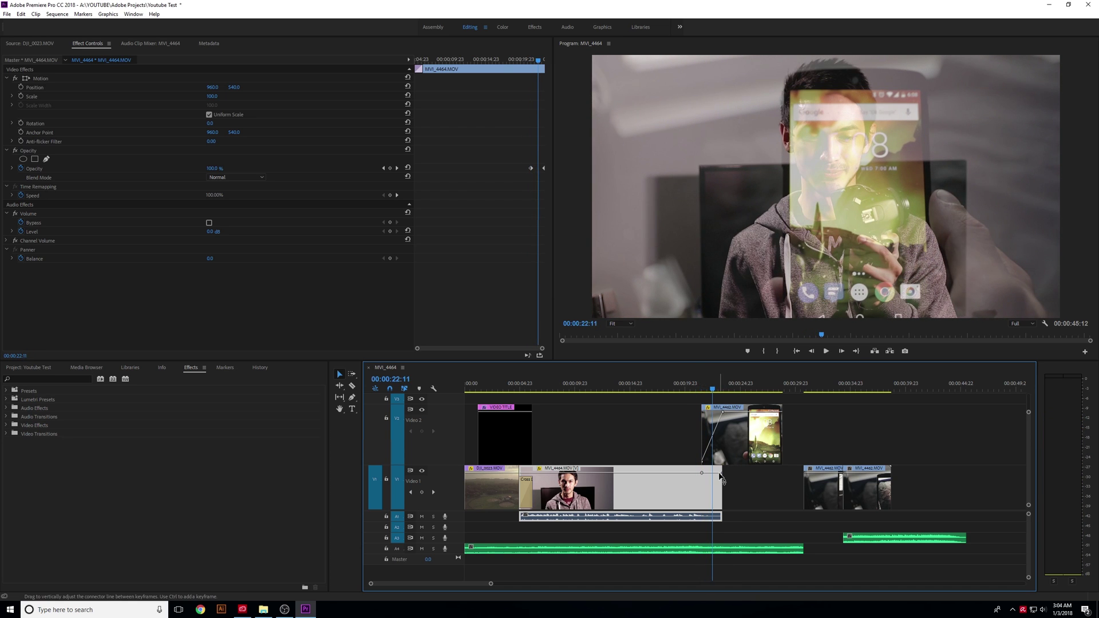
Step: Undo the stray opacity change and pull MVI_4464's end keyframe nearly to zero
{"action": "left_click_drag", "start_coordinate": [724, 473], "coordinate": [727, 500]}
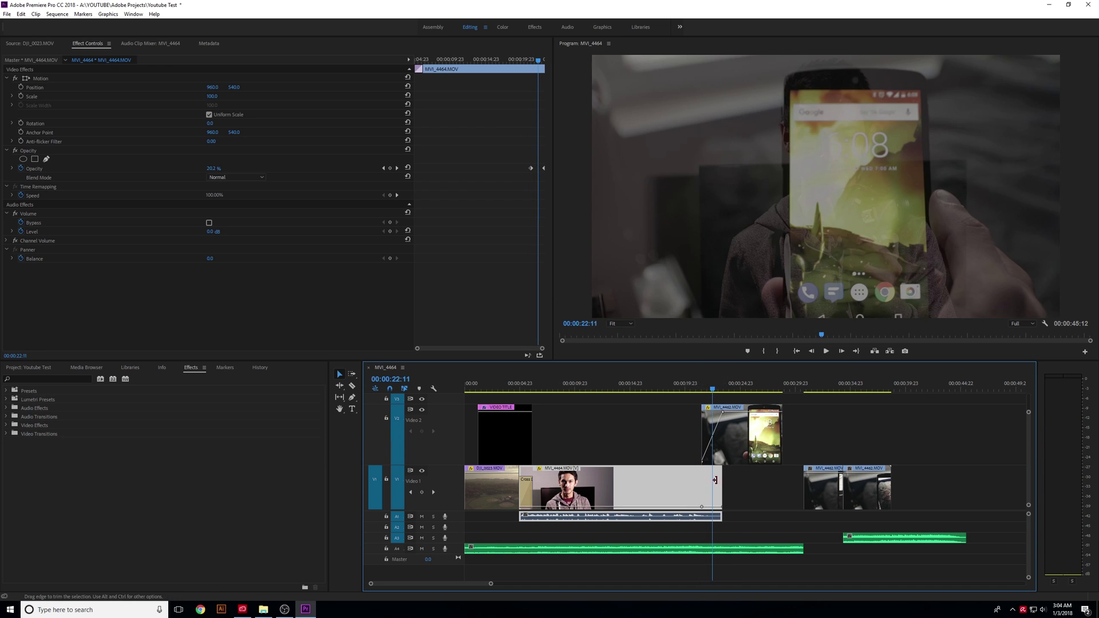
{"action": "key", "text": "ctrl+z"}
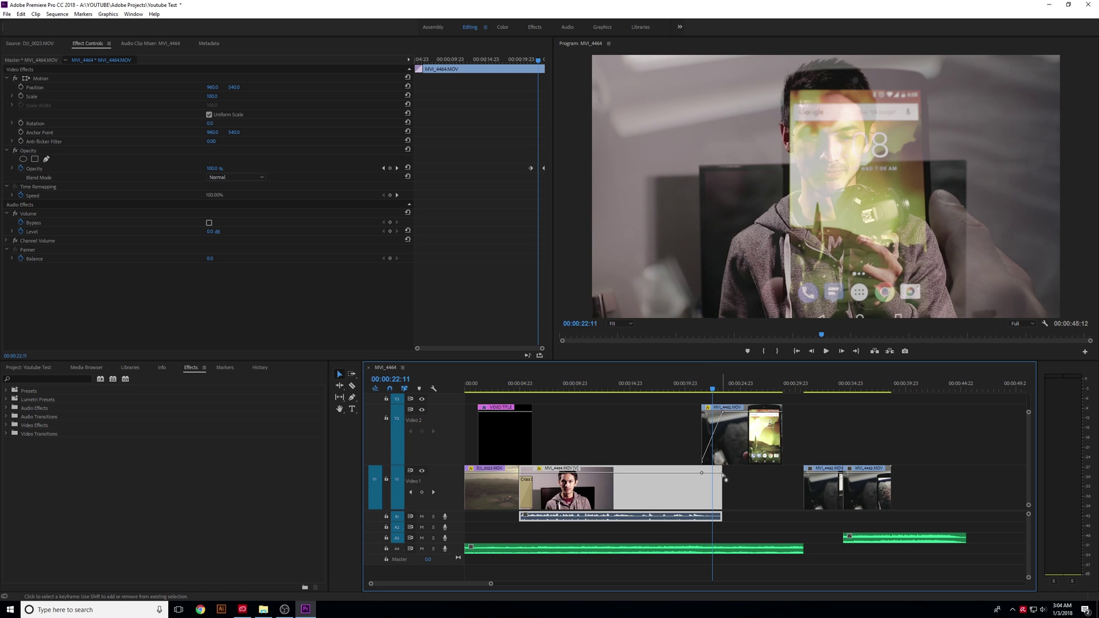
{"action": "left_click", "coordinate": [714, 389]}
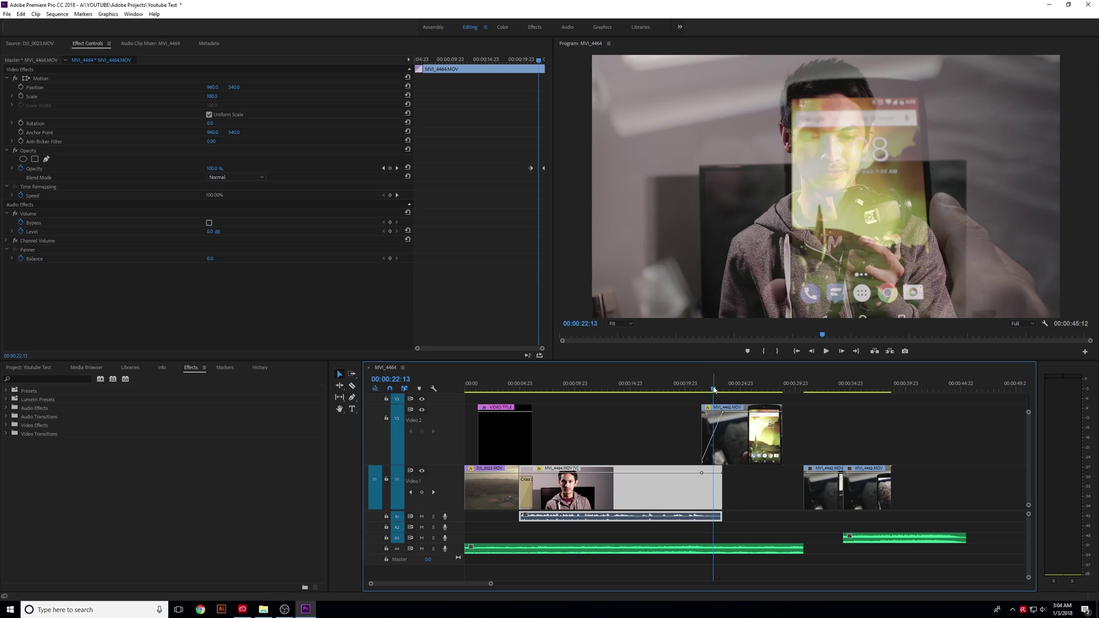
{"action": "left_click_drag", "start_coordinate": [723, 477], "coordinate": [722, 509]}
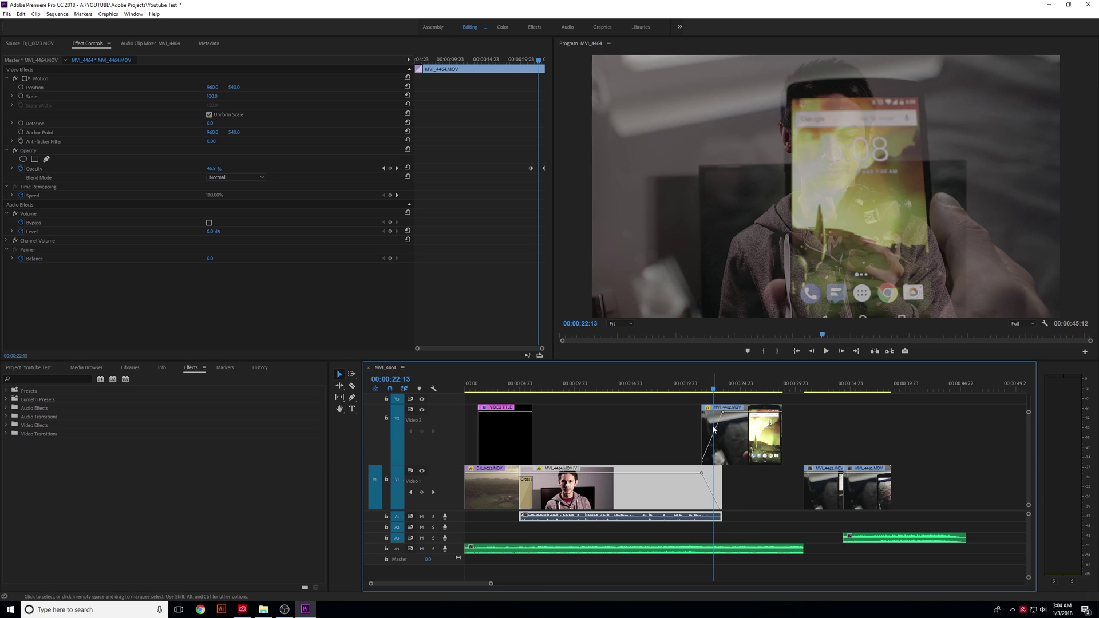
Step: Preview the crossfade around 00:00:22:15, then extend MVI_4464's end slightly later
{"action": "left_click", "coordinate": [715, 390]}
{"action": "left_click_drag", "start_coordinate": [716, 390], "coordinate": [709, 390]}
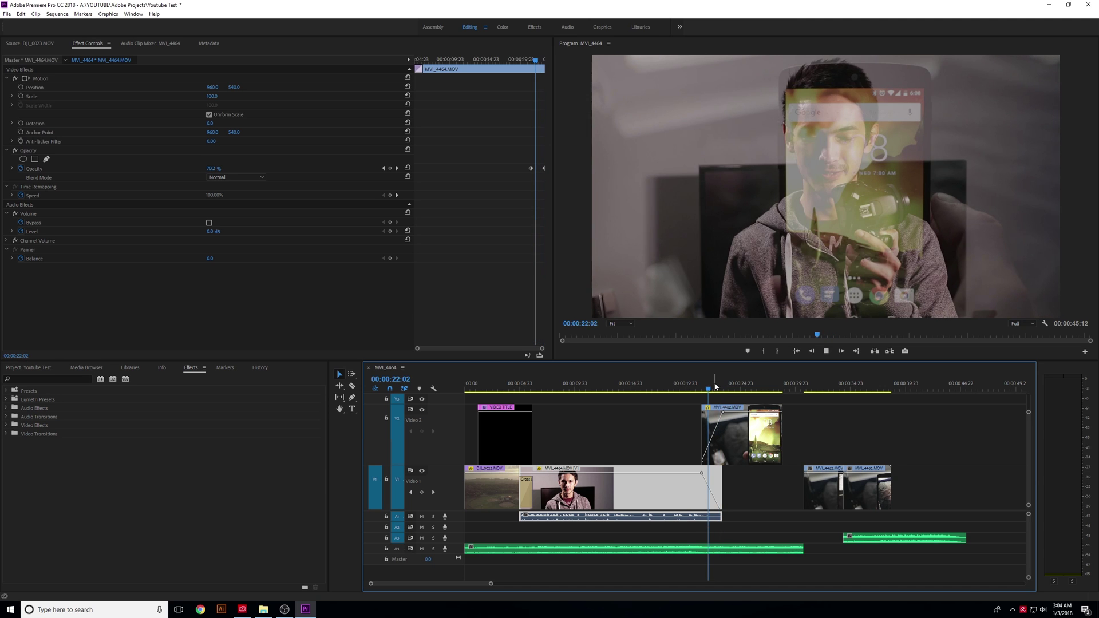
{"action": "key", "text": "space"}
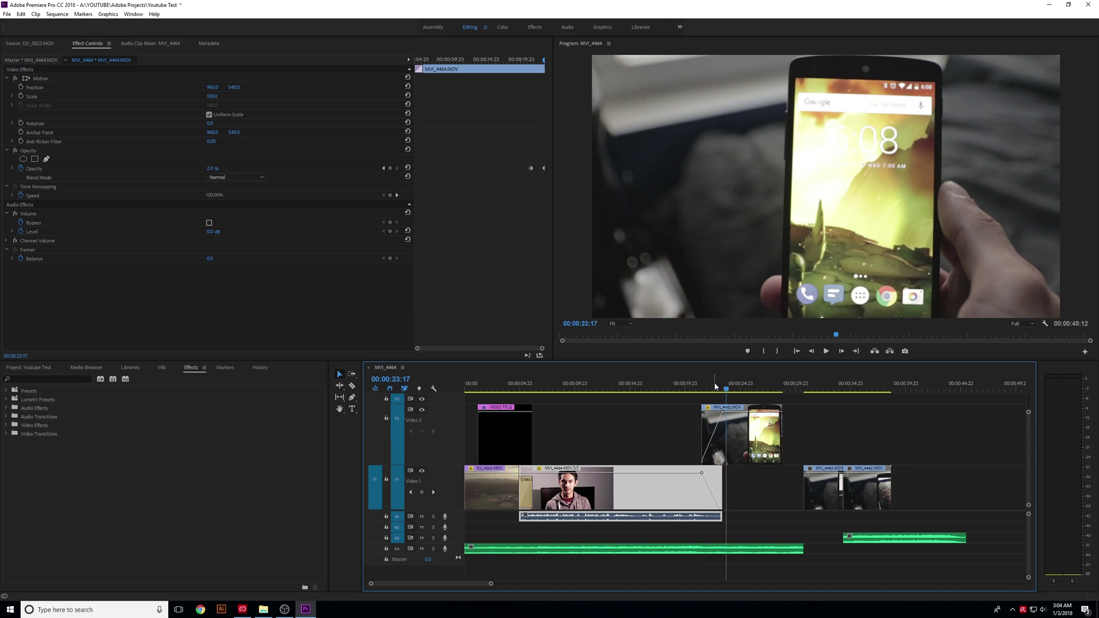
{"action": "left_click", "coordinate": [715, 388]}
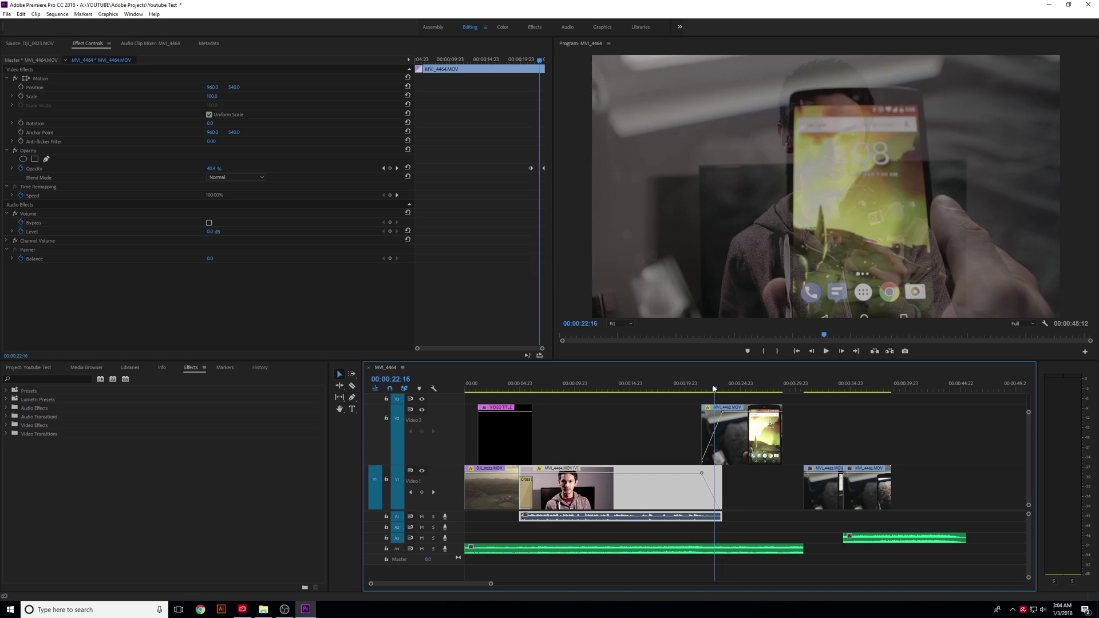
{"action": "key", "text": "Left"}
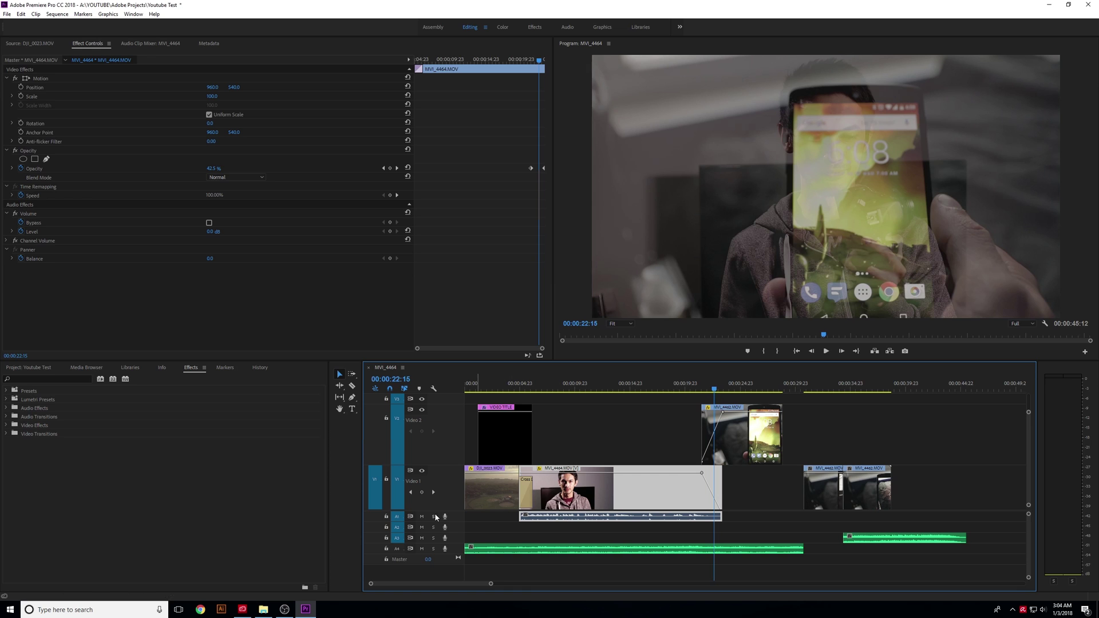
{"action": "left_click_drag", "start_coordinate": [456, 509], "coordinate": [456, 515]}
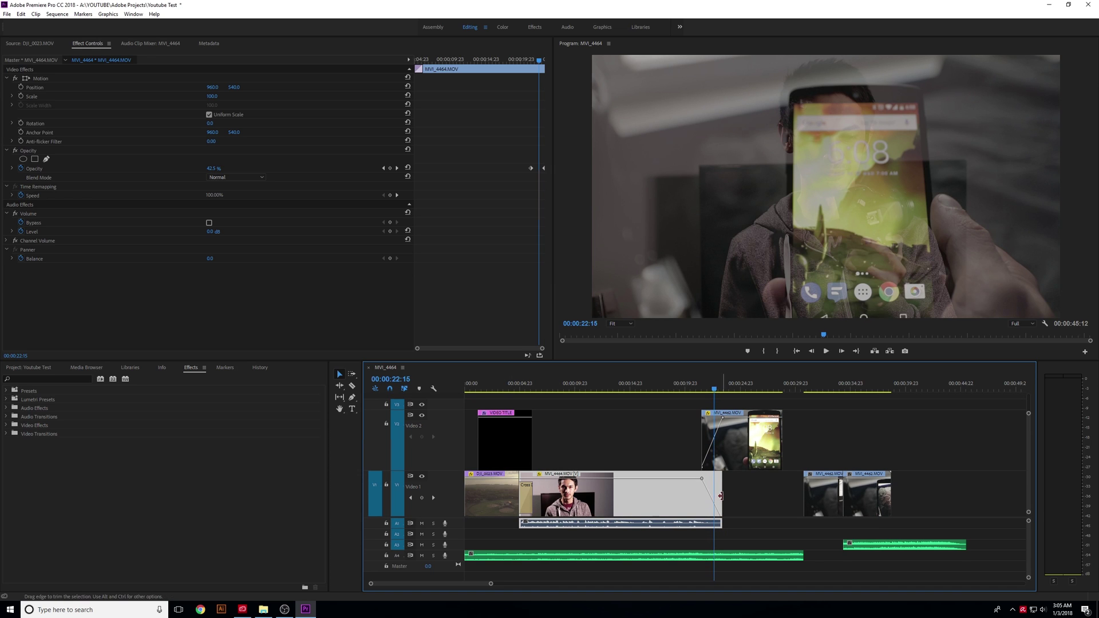
{"action": "left_click_drag", "start_coordinate": [724, 522], "coordinate": [728, 522]}
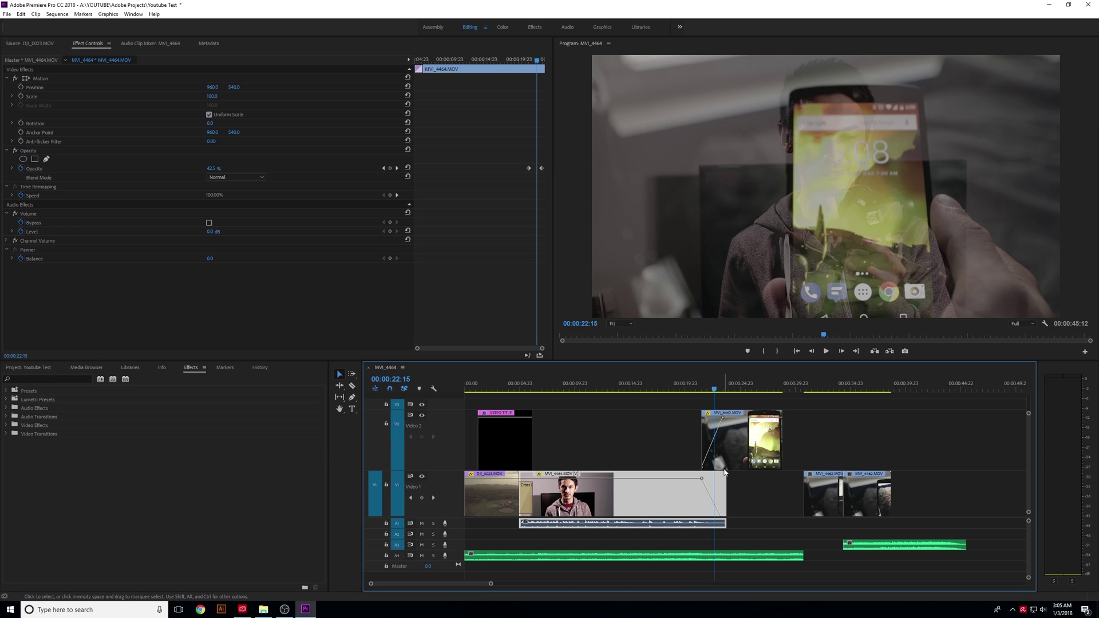